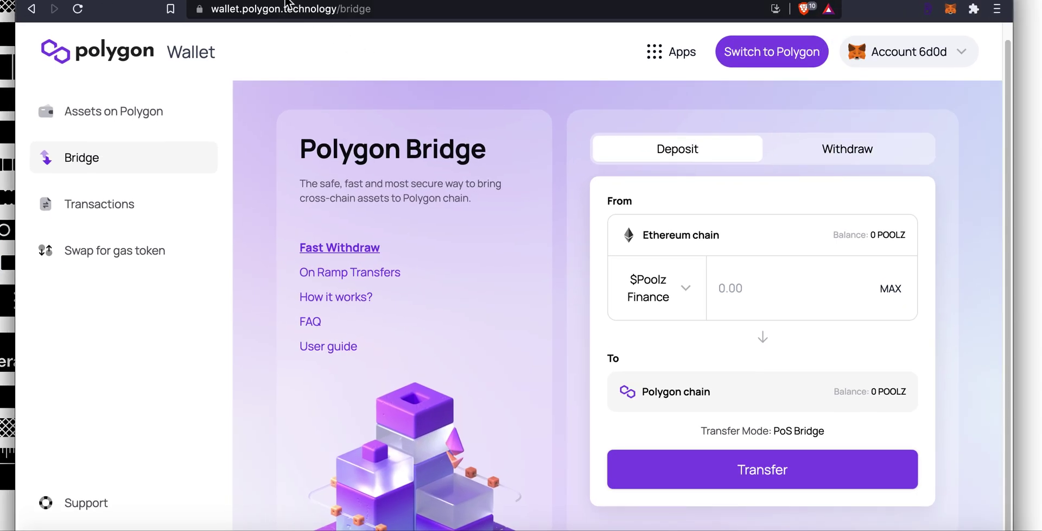
- Scroll Proof of Assets to the ETH reserve: 1,040,000 ETH against 53,300 BEP2 and 1,351,699 BEP20
{"action": "left_click", "coordinate": [185, 2]}
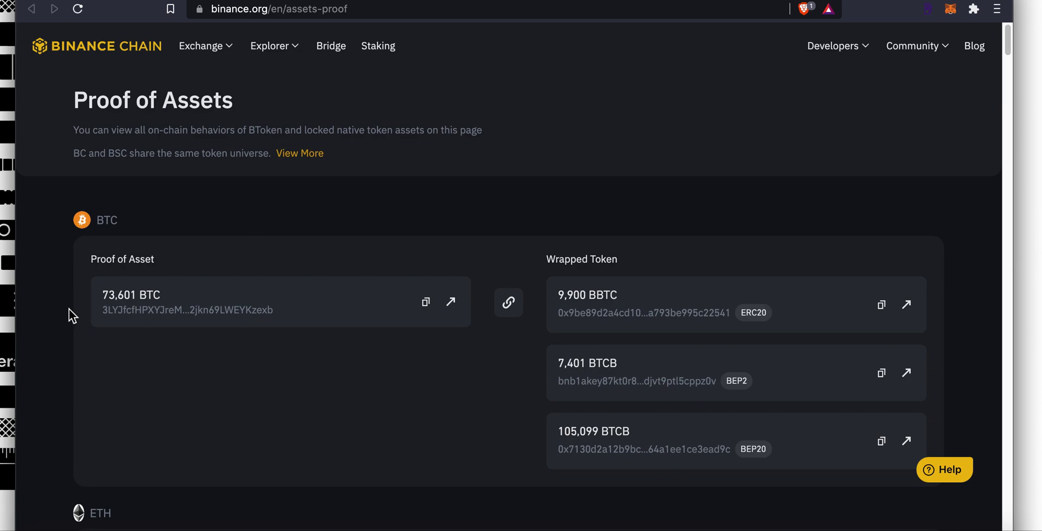
{"action": "scroll", "coordinate": [69, 310], "scroll_direction": "down", "scroll_amount": 6}
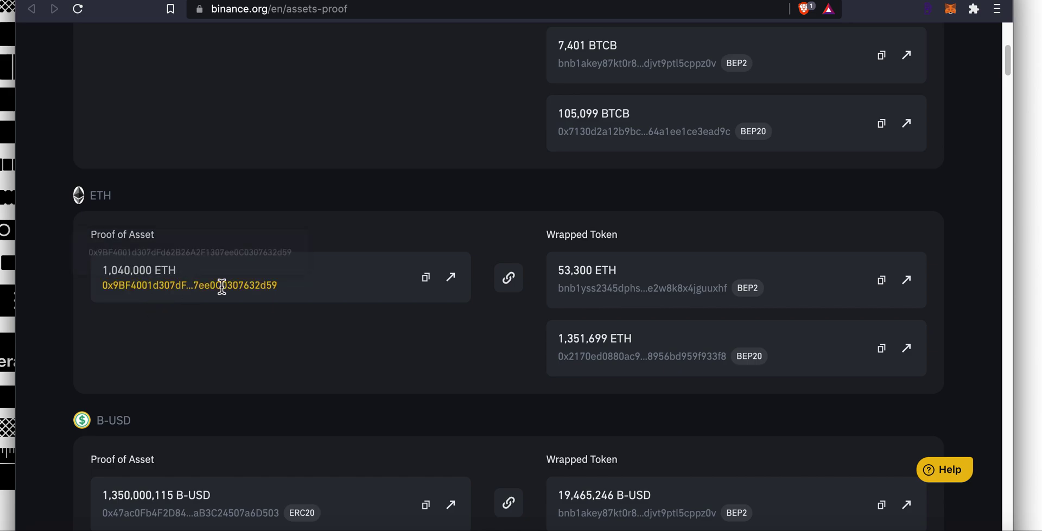
{"action": "scroll", "coordinate": [425, 349], "scroll_direction": "down", "scroll_amount": 1}
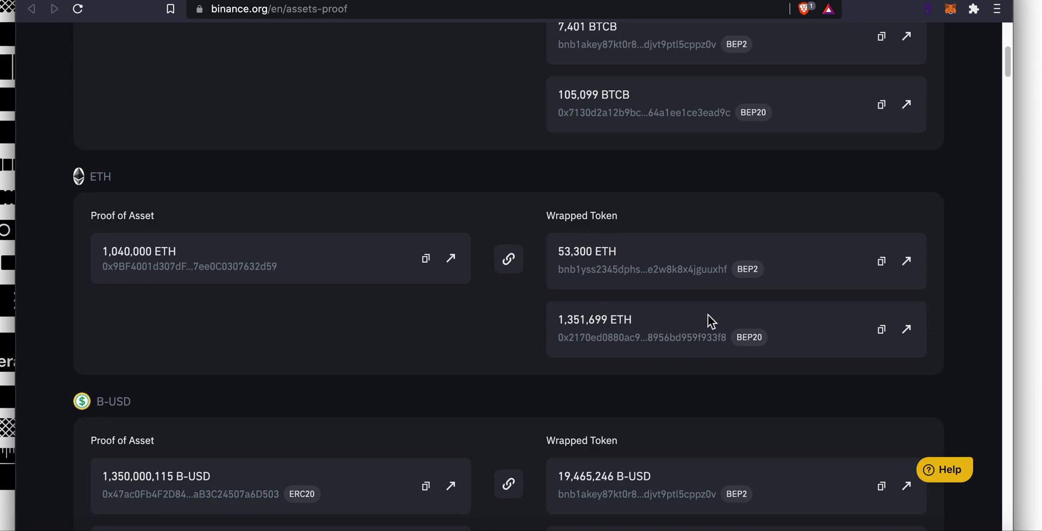
- Check the ETH reserve address's ~1,390,000 Ether balance on Etherscan, then view the BscScan Binance-Peg Ethereum Token
{"action": "left_click", "coordinate": [451, 258]}
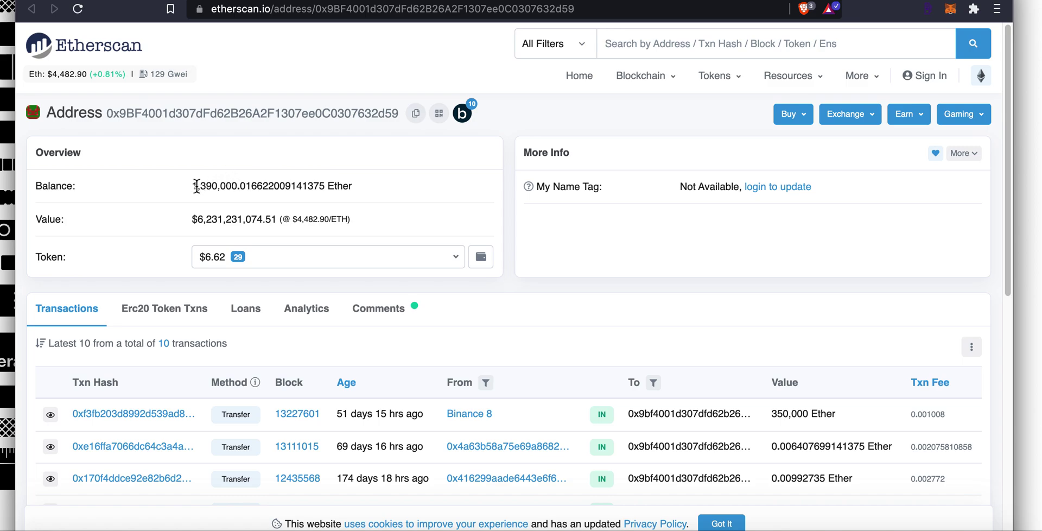
{"action": "left_click_drag", "start_coordinate": [196, 187], "coordinate": [220, 187]}
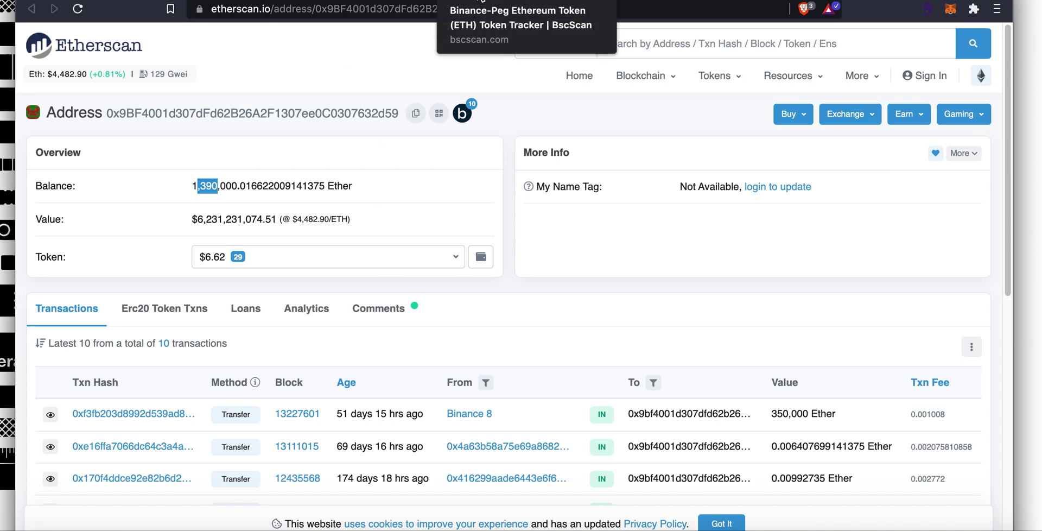
{"action": "left_click", "coordinate": [482, 1]}
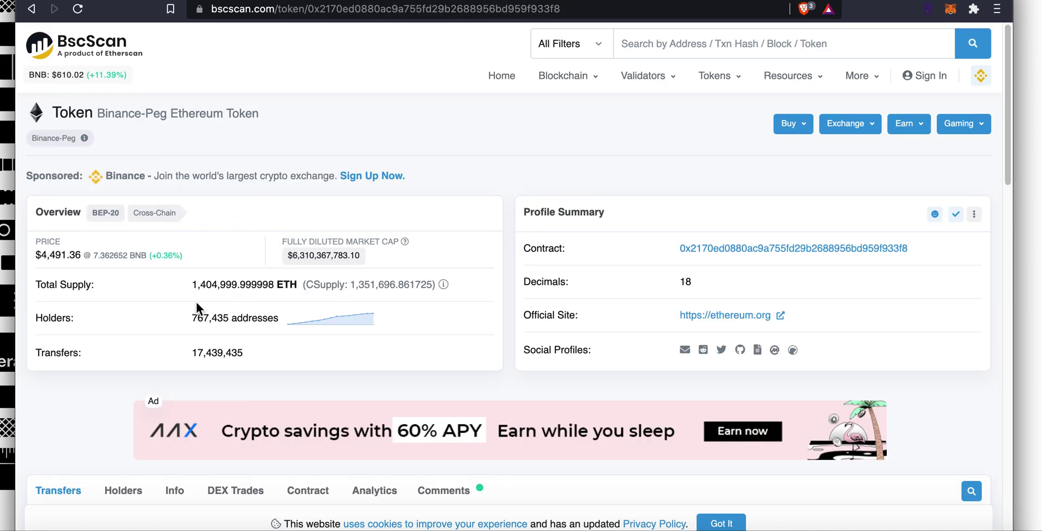
{"action": "mouse_move", "coordinate": [204, 289]}
{"action": "left_click_drag", "start_coordinate": [201, 286], "coordinate": [220, 286]}
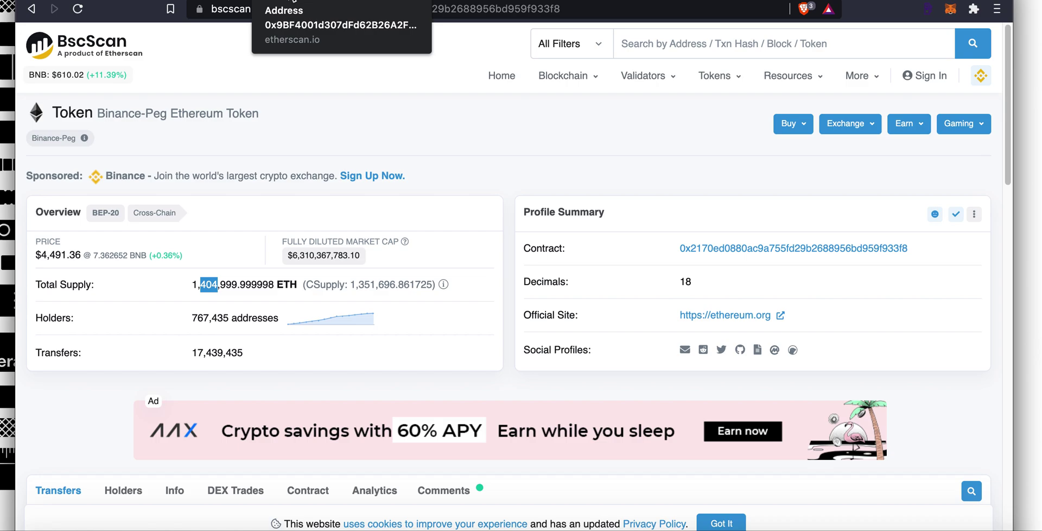
{"action": "left_click", "coordinate": [315, 2]}
{"action": "left_click_drag", "start_coordinate": [358, 187], "coordinate": [193, 188]}
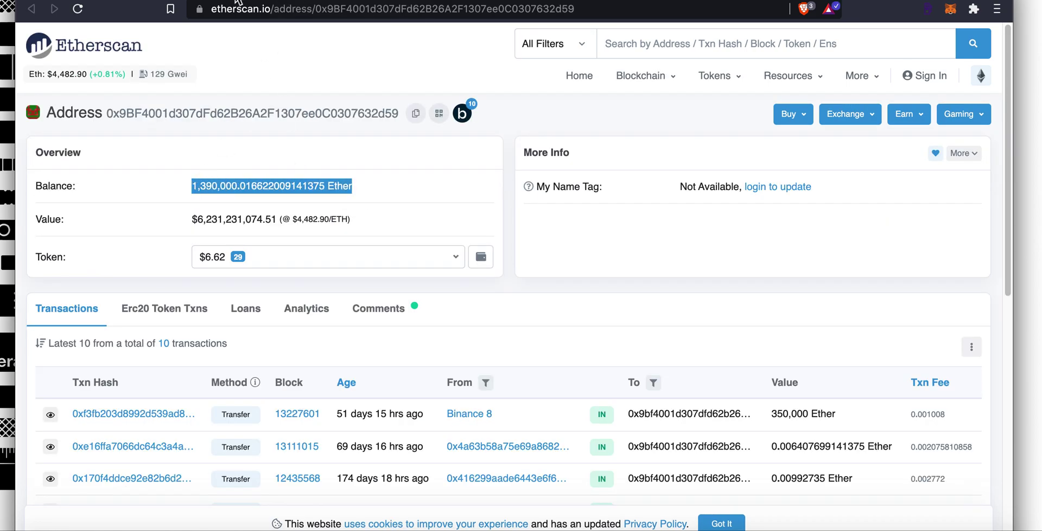
{"action": "left_click", "coordinate": [481, 2]}
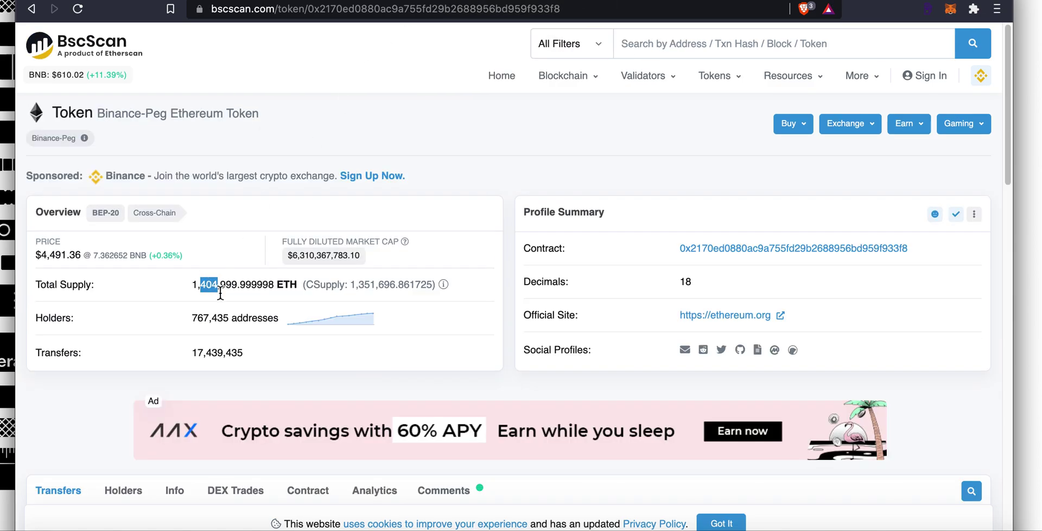
{"action": "left_click", "coordinate": [251, 286]}
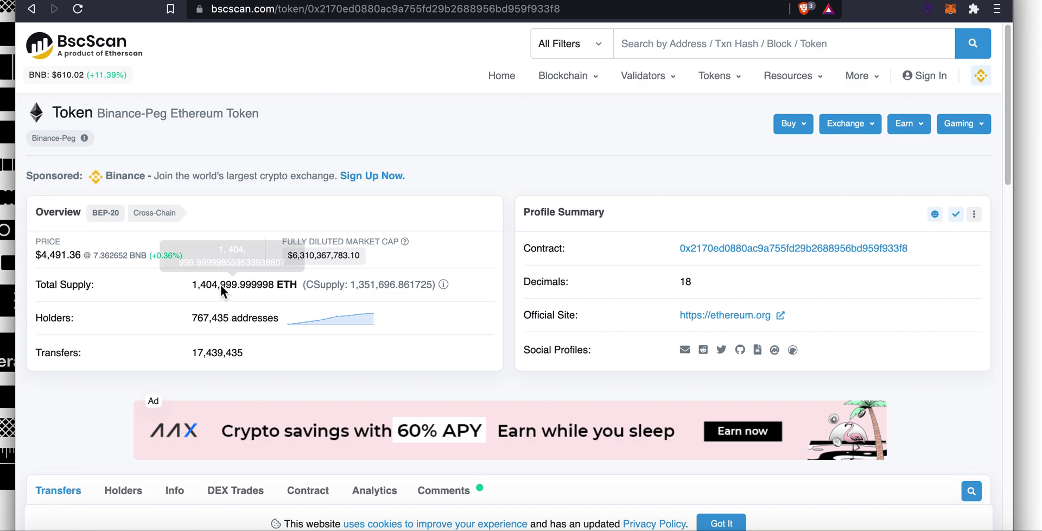
{"action": "left_click_drag", "start_coordinate": [197, 284], "coordinate": [299, 285]}
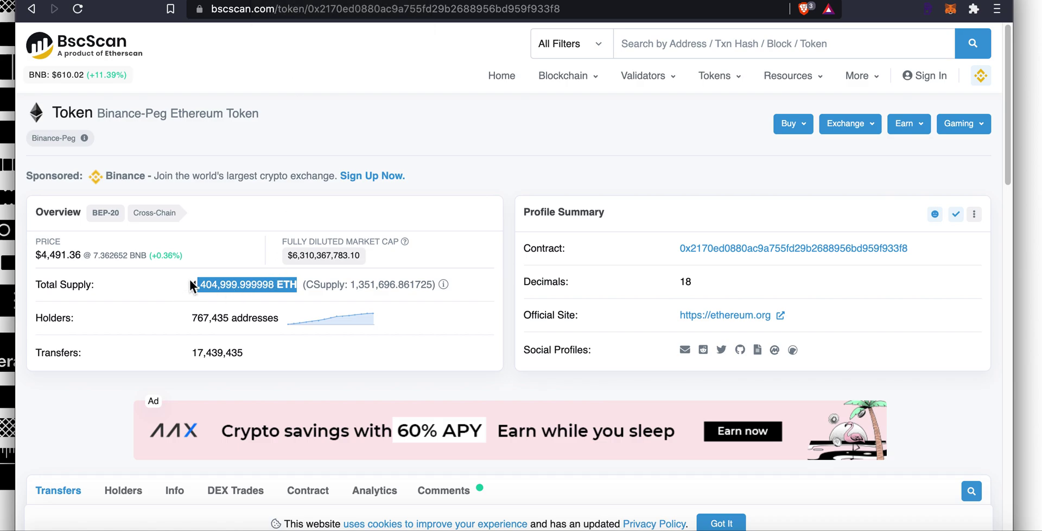
{"action": "left_click_drag", "start_coordinate": [192, 283], "coordinate": [317, 288]}
{"action": "left_click_drag", "start_coordinate": [53, 113], "coordinate": [244, 112]}
{"action": "left_click", "coordinate": [244, 112]}
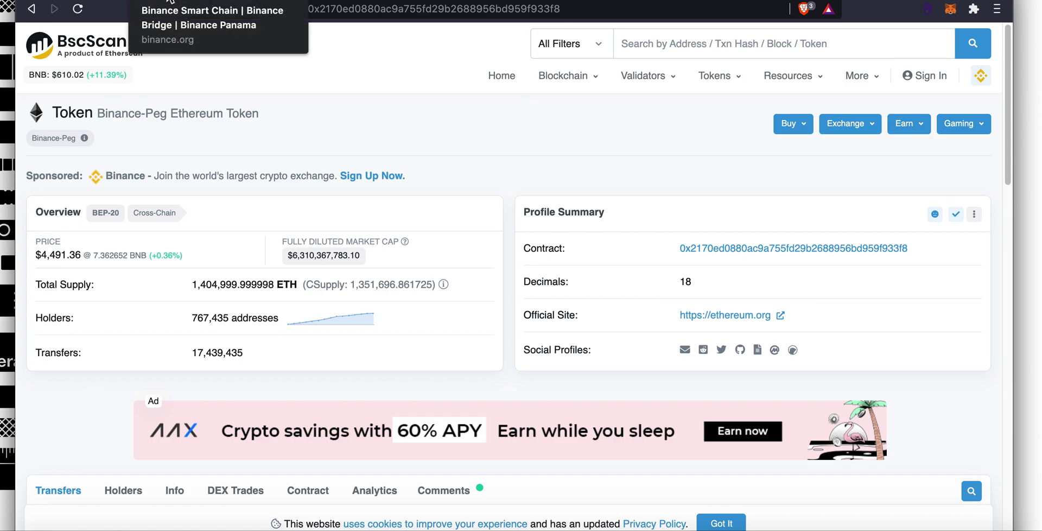
- On Binance Bridge, keep Binance Smart Chain as the destination and ETH as the asset
{"action": "left_click", "coordinate": [169, 2]}
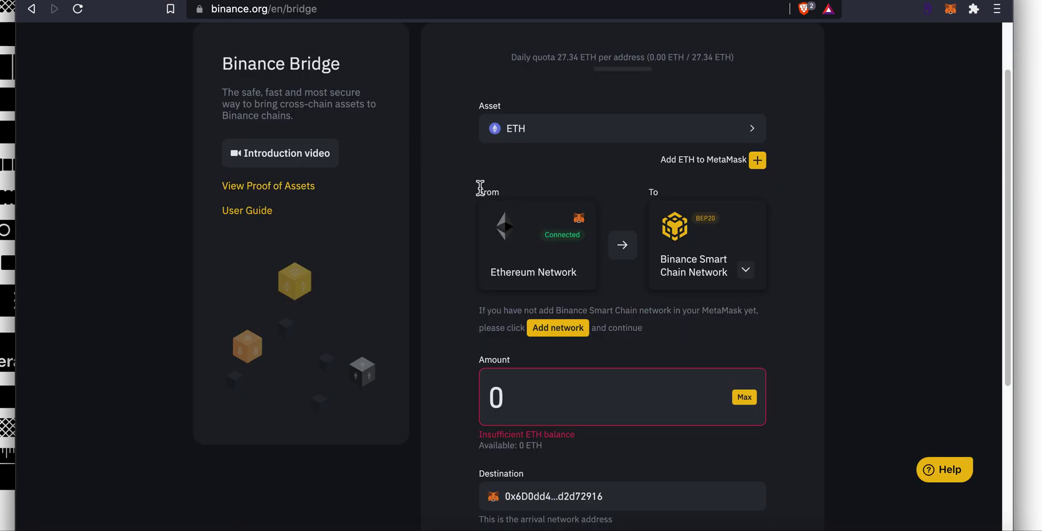
{"action": "scroll", "coordinate": [481, 187], "scroll_direction": "up", "scroll_amount": 3}
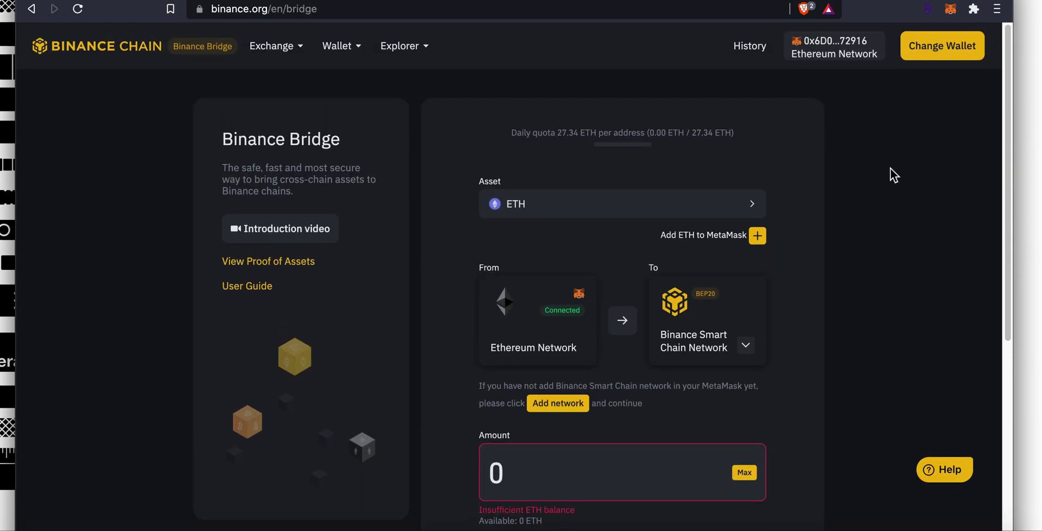
{"action": "scroll", "coordinate": [892, 131], "scroll_direction": "down", "scroll_amount": 1}
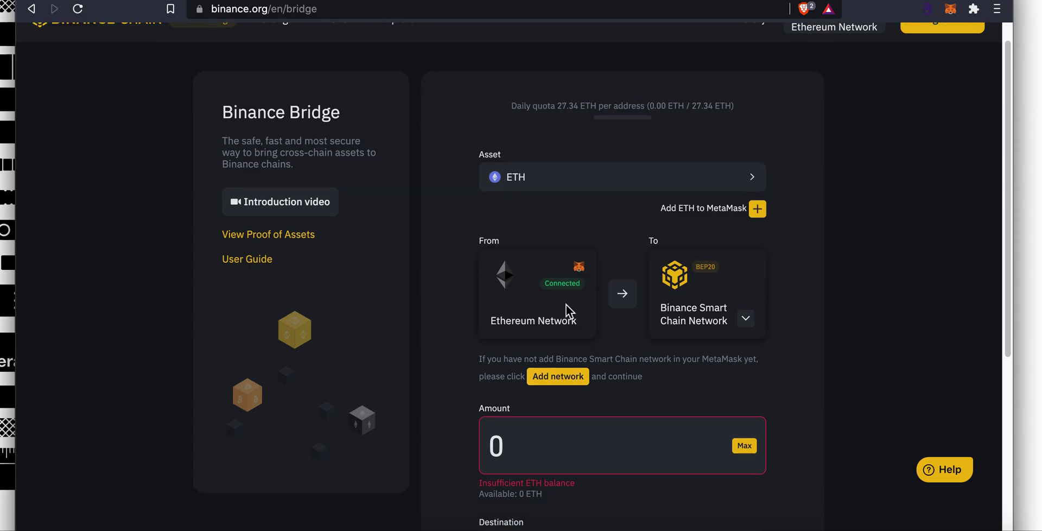
{"action": "scroll", "coordinate": [565, 291], "scroll_direction": "down", "scroll_amount": 1}
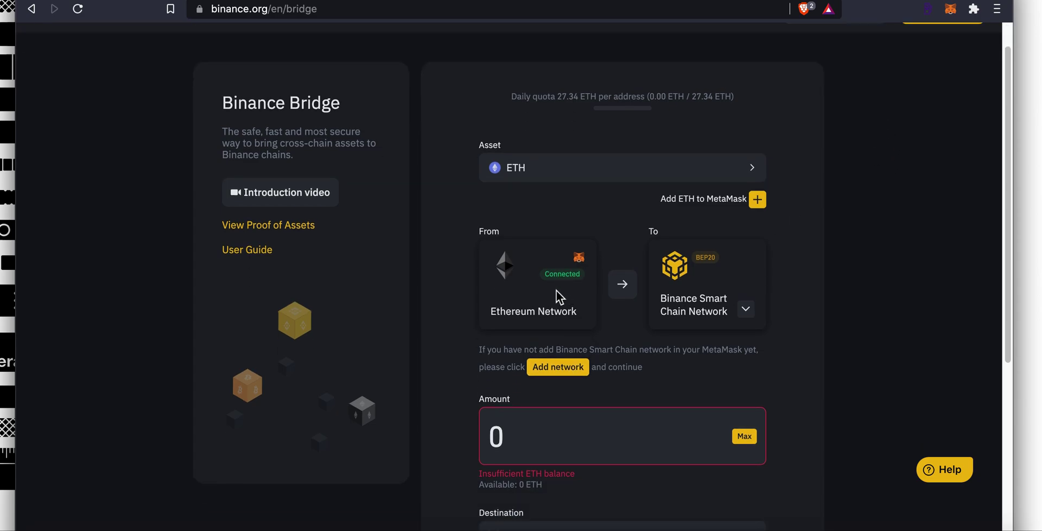
{"action": "left_click", "coordinate": [746, 310]}
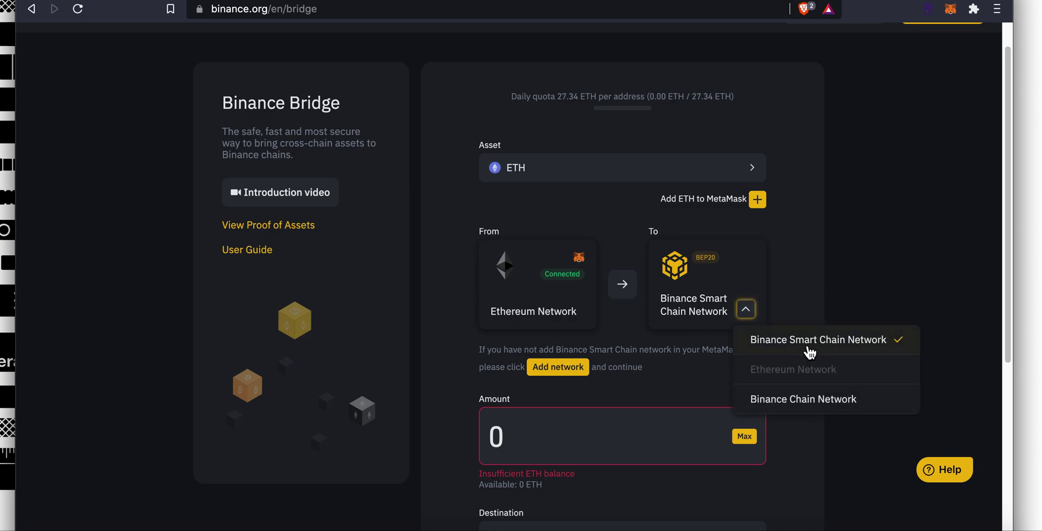
{"action": "left_click", "coordinate": [840, 247]}
{"action": "left_click", "coordinate": [633, 166]}
{"action": "left_click", "coordinate": [467, 296]}
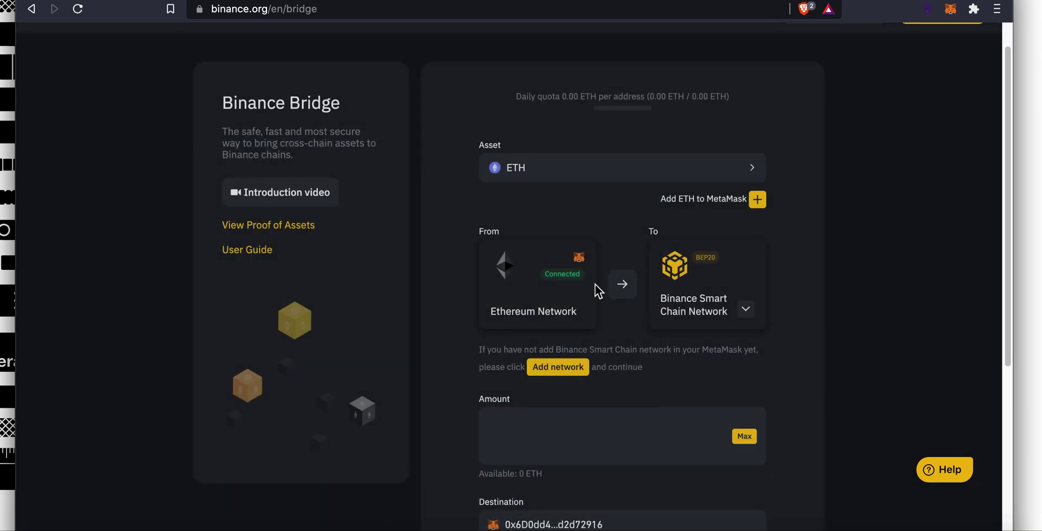
- Enter 0.1 ETH as the transfer amount
{"action": "scroll", "coordinate": [865, 248], "scroll_direction": "down", "scroll_amount": 1}
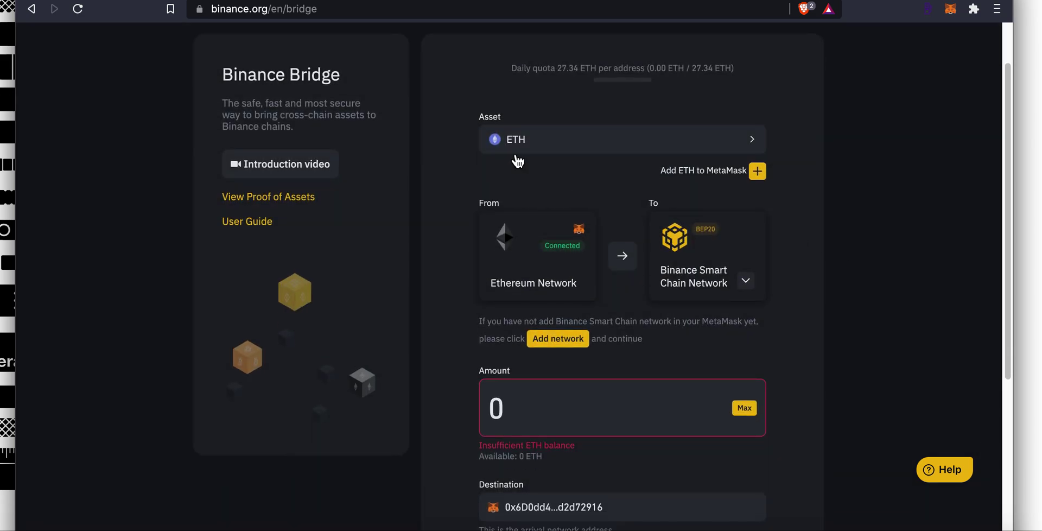
{"action": "scroll", "coordinate": [488, 173], "scroll_direction": "down", "scroll_amount": 2}
{"action": "scroll", "coordinate": [450, 187], "scroll_direction": "down", "scroll_amount": 2}
{"action": "left_click", "coordinate": [522, 244]}
{"action": "type", "text": ".12"}
{"action": "key", "text": "BackSpace"}
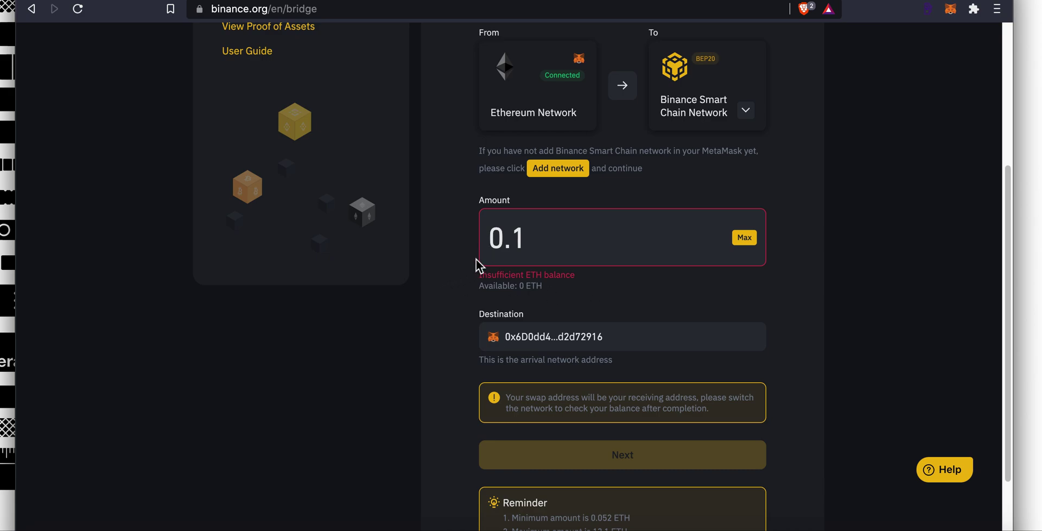
{"action": "scroll", "coordinate": [476, 266], "scroll_direction": "up", "scroll_amount": 1}
{"action": "scroll", "coordinate": [873, 340], "scroll_direction": "up", "scroll_amount": 1}
{"action": "scroll", "coordinate": [529, 321], "scroll_direction": "down", "scroll_amount": 3}
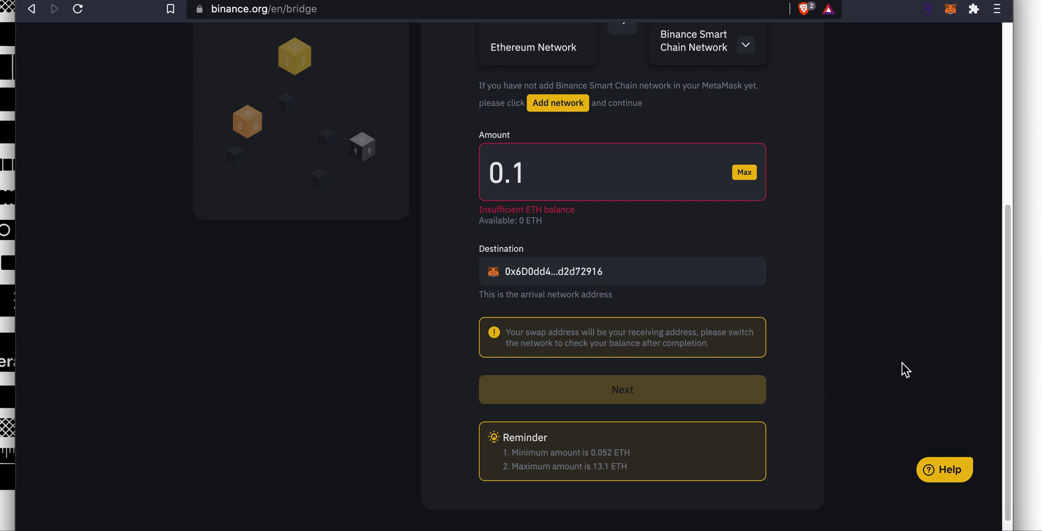
{"action": "scroll", "coordinate": [902, 365], "scroll_direction": "up", "scroll_amount": 5}
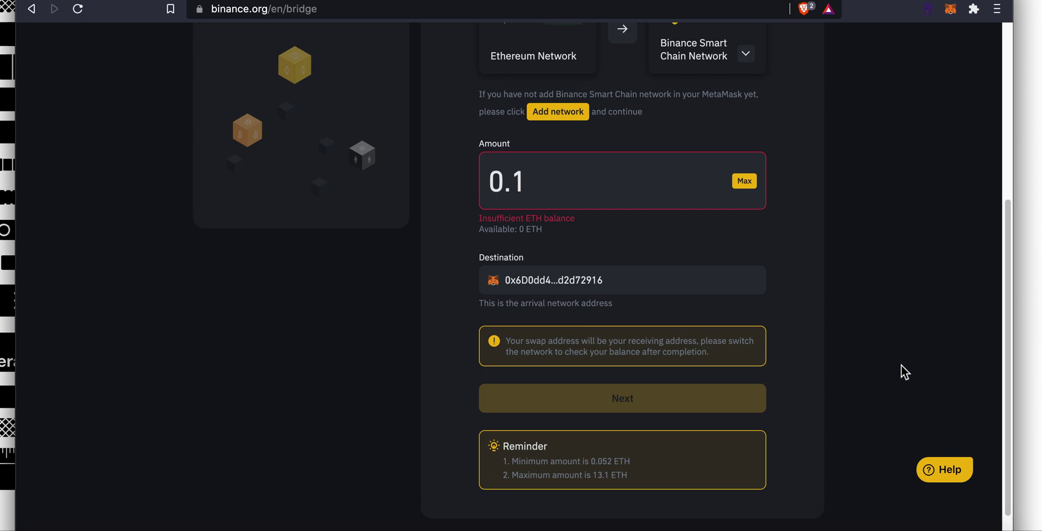
{"action": "scroll", "coordinate": [901, 366], "scroll_direction": "down", "scroll_amount": 3}
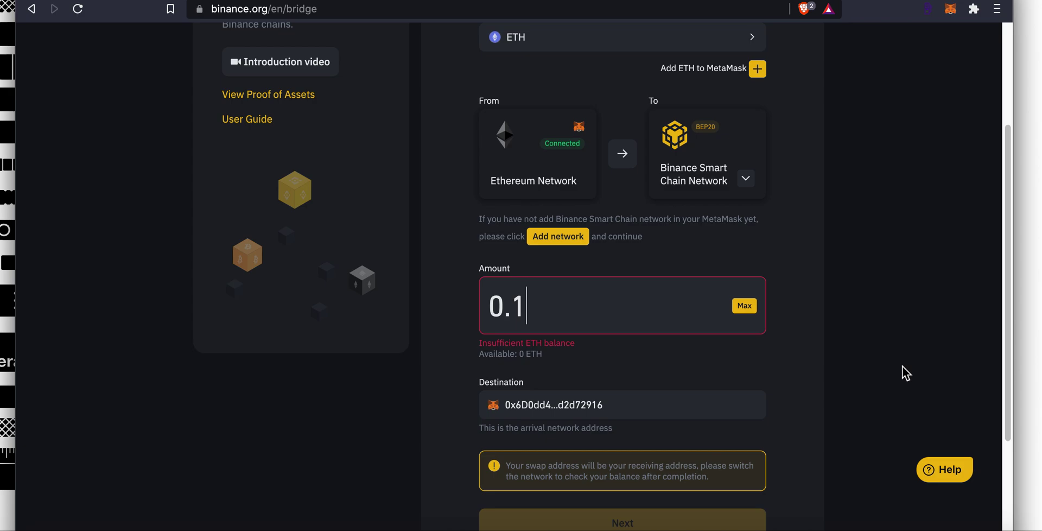
{"action": "scroll", "coordinate": [903, 366], "scroll_direction": "down", "scroll_amount": 3}
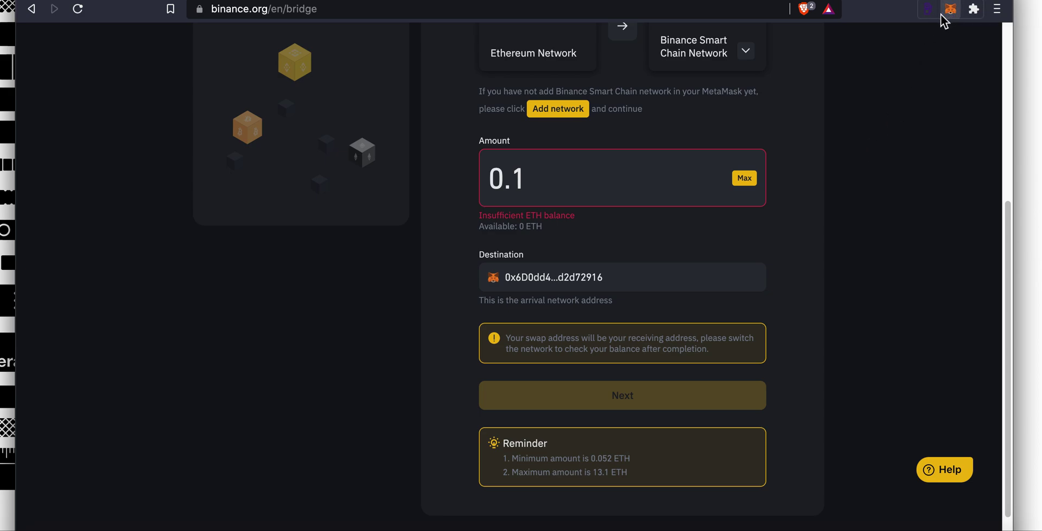
- Review MetaMask's network list, then go to the article on connecting MetaMask to Binance Smart Chain
{"action": "left_click", "coordinate": [941, 15]}
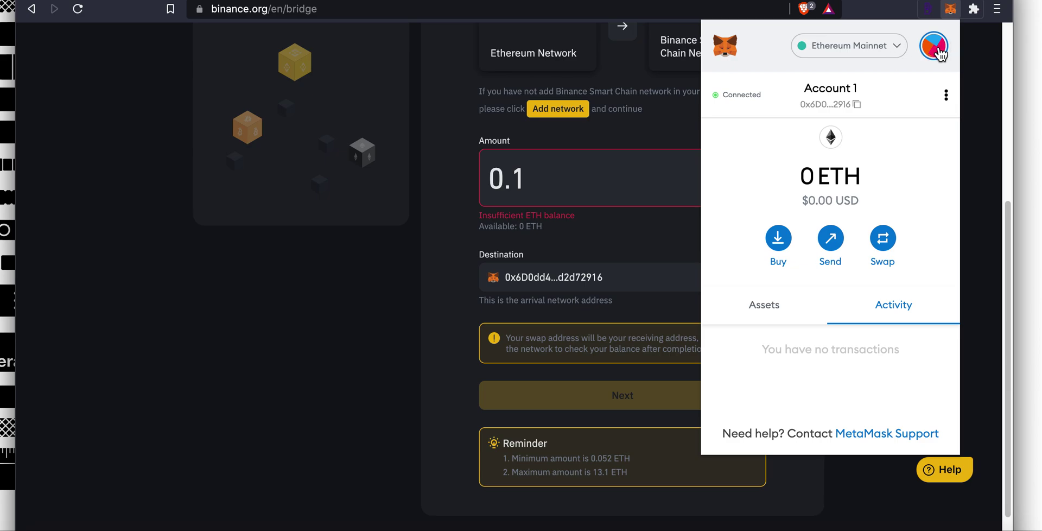
{"action": "left_click", "coordinate": [893, 52]}
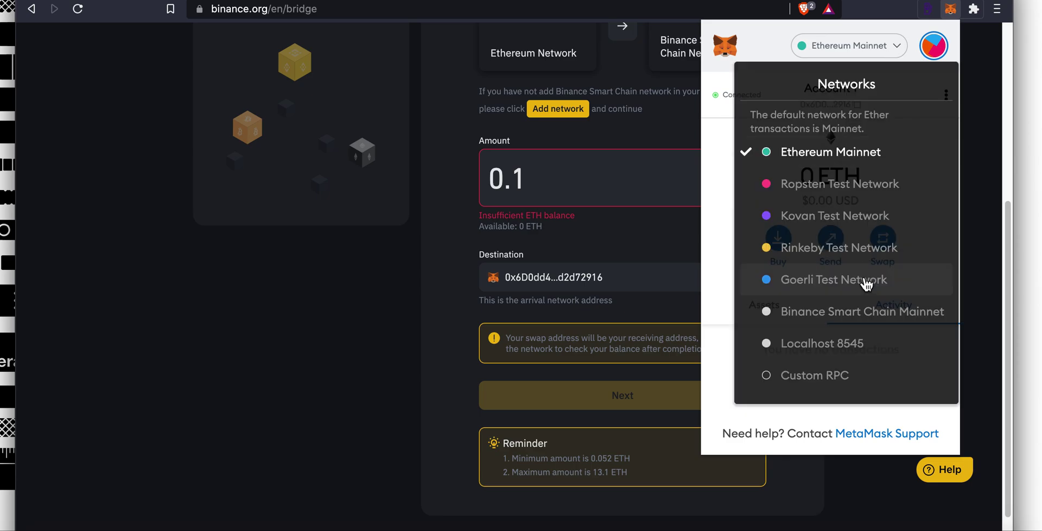
{"action": "left_click", "coordinate": [718, 222]}
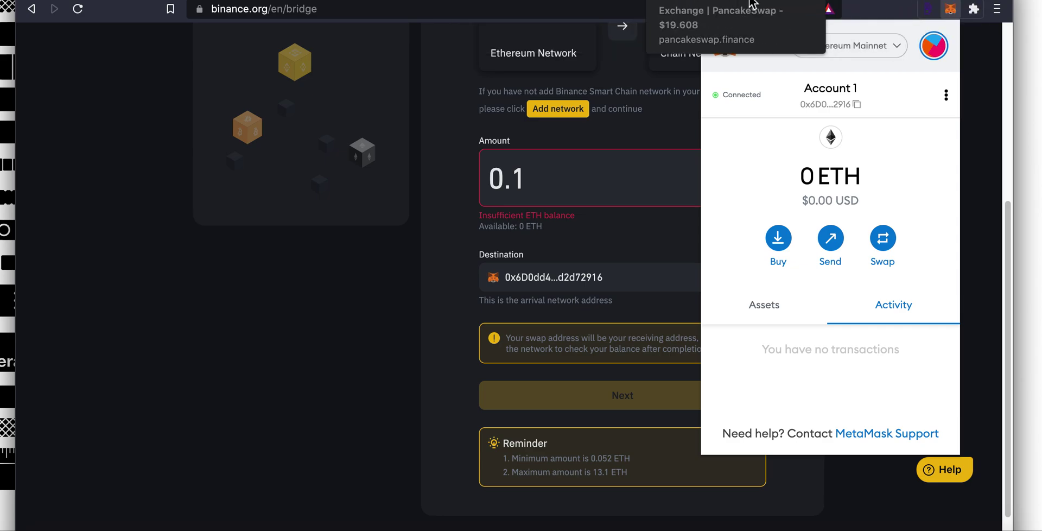
{"action": "left_click", "coordinate": [778, 2]}
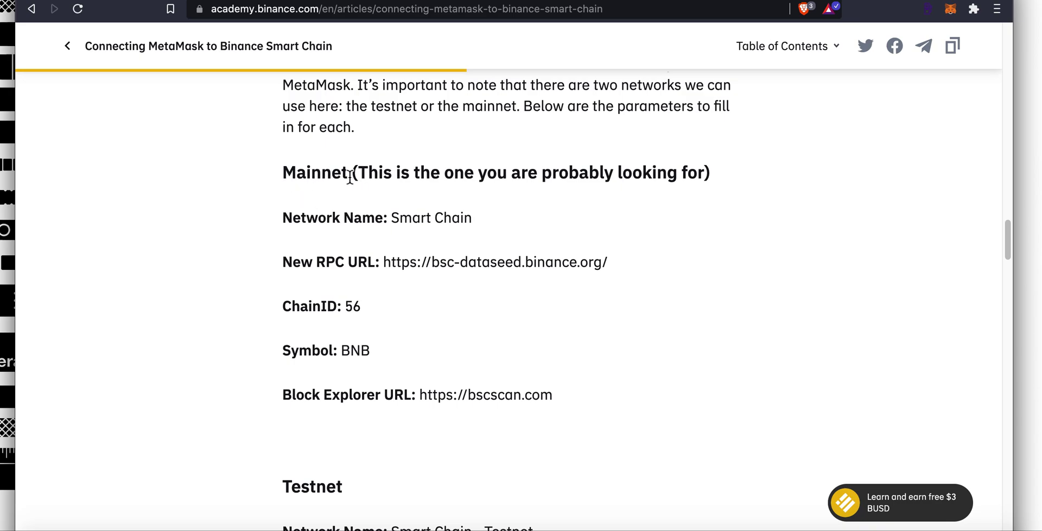
- Highlight the article's Mainnet parameters and look at MetaMask's custom network form
{"action": "left_click_drag", "start_coordinate": [301, 218], "coordinate": [371, 352]}
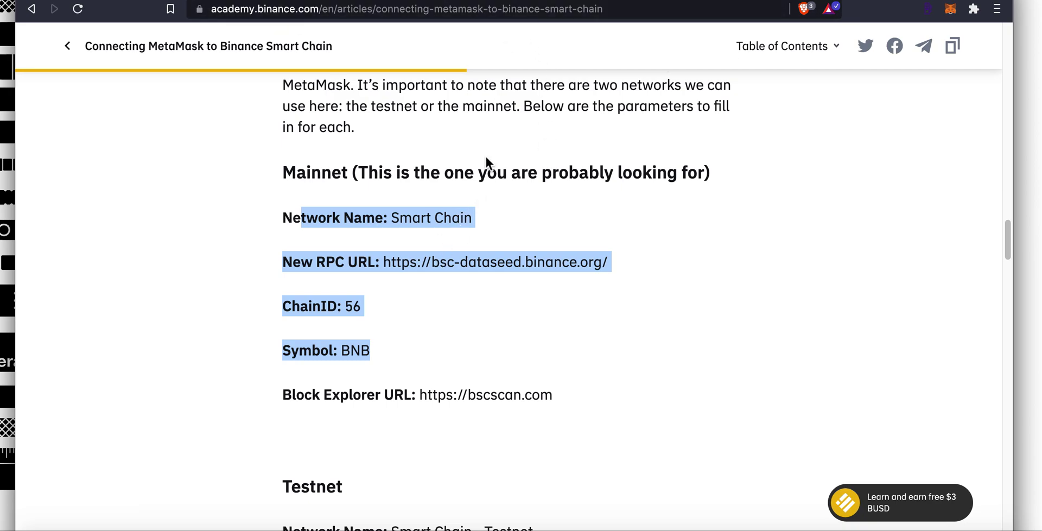
{"action": "left_click", "coordinate": [542, 257]}
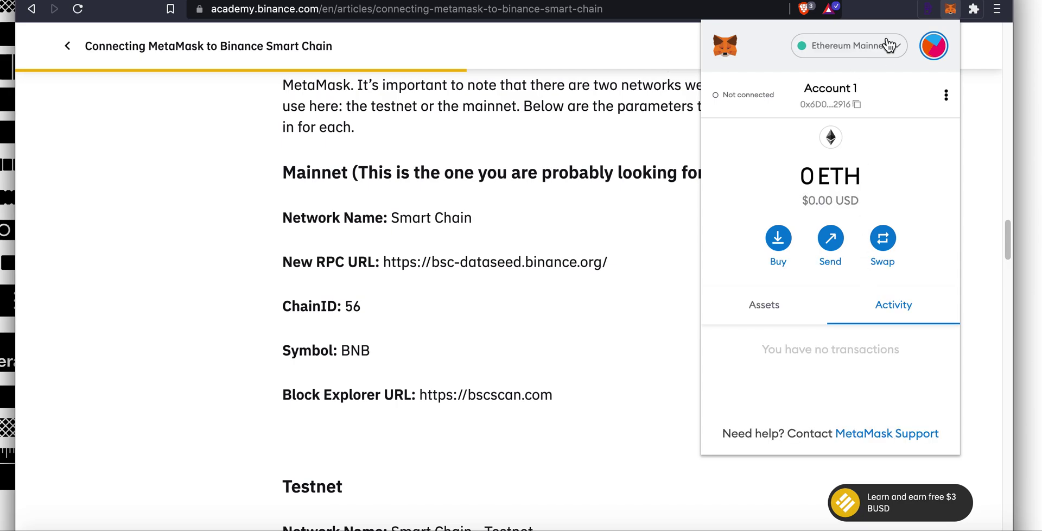
{"action": "left_click", "coordinate": [893, 46]}
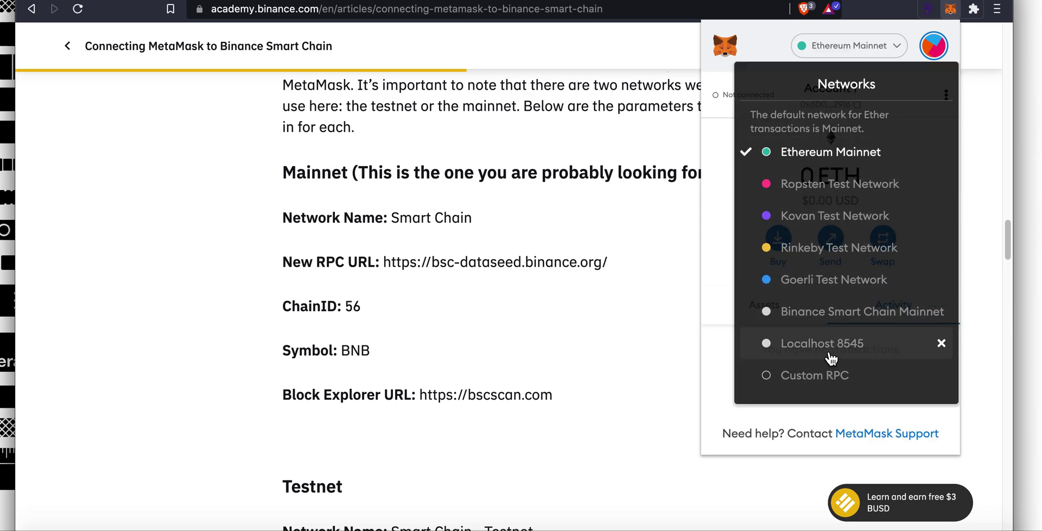
{"action": "left_click", "coordinate": [816, 376]}
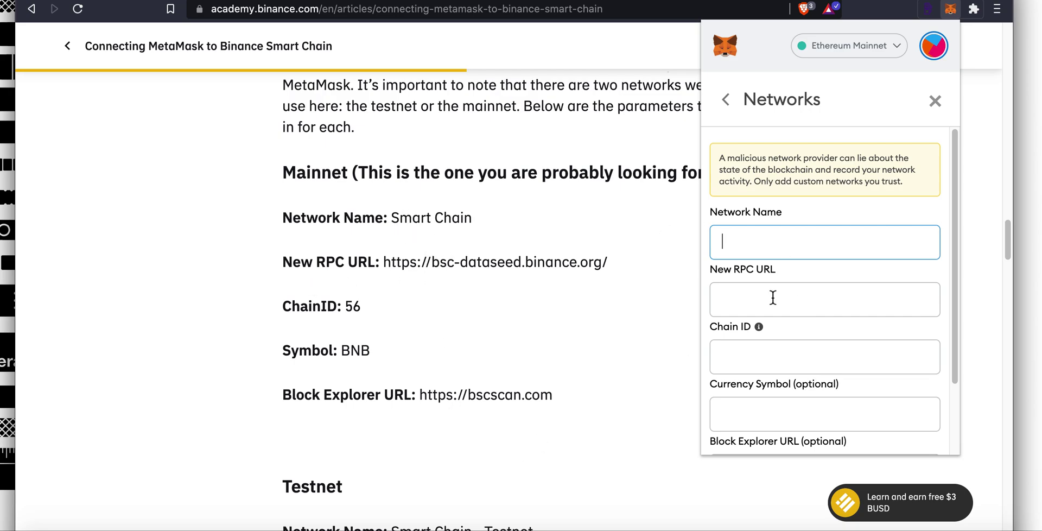
{"action": "left_click", "coordinate": [727, 101]}
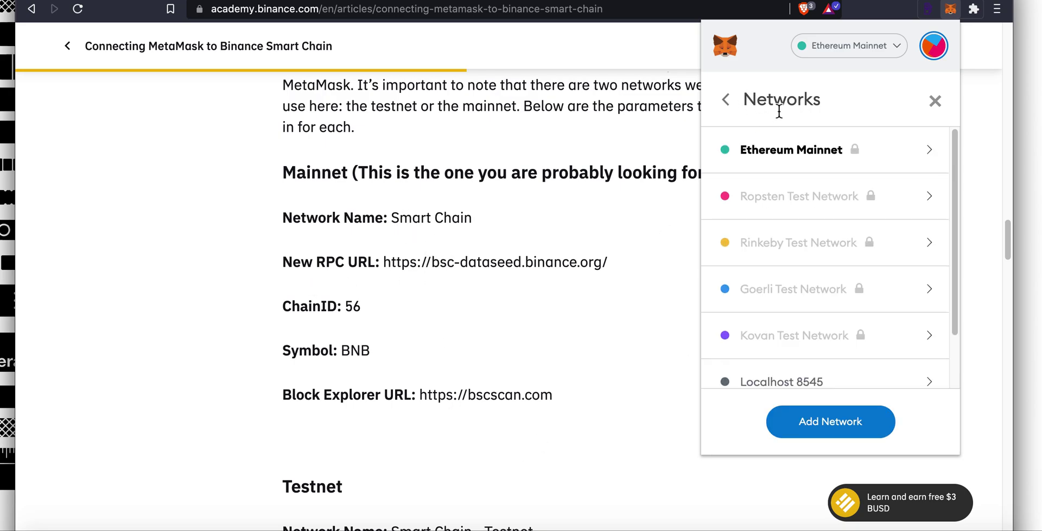
- Switch MetaMask to Binance Smart Chain Mainnet and review the wallet's assets
{"action": "left_click", "coordinate": [880, 43]}
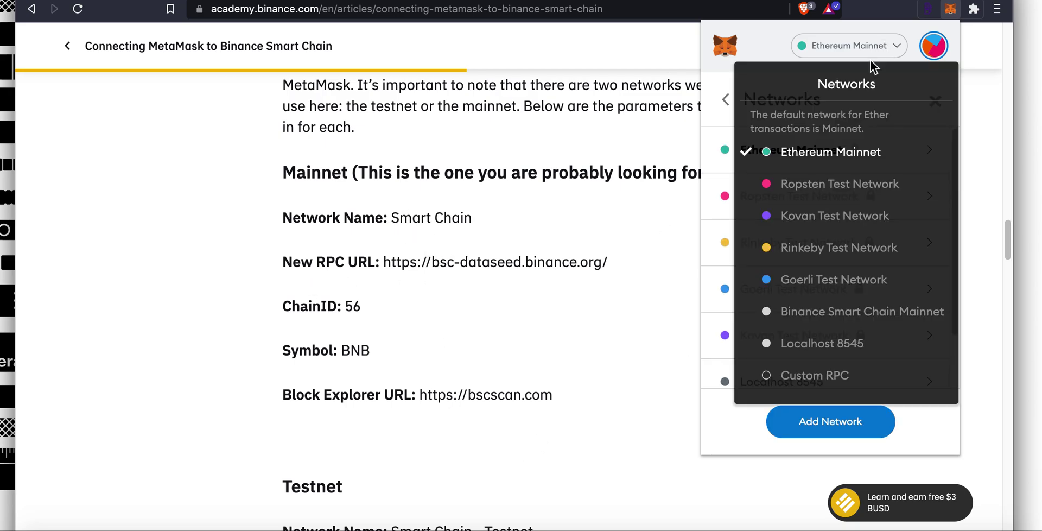
{"action": "left_click", "coordinate": [850, 320]}
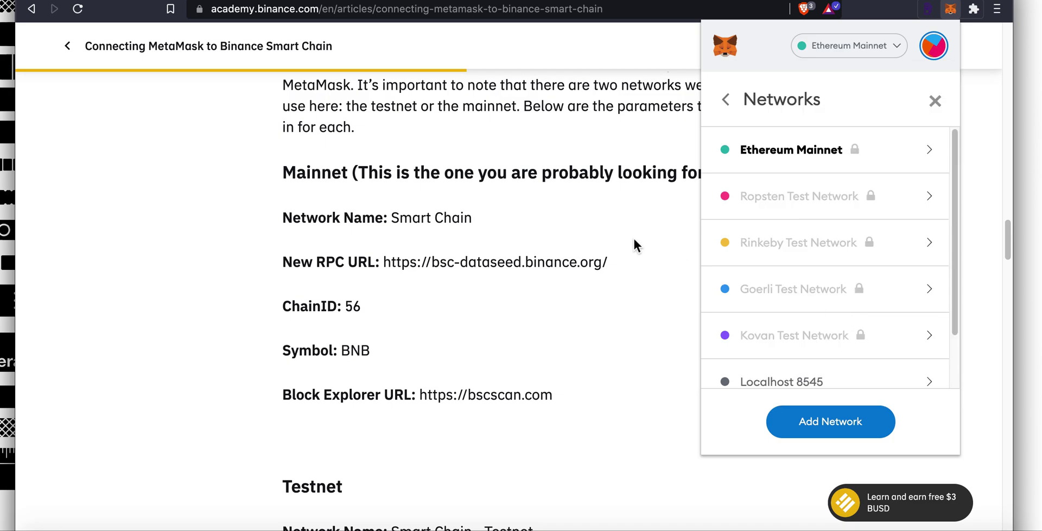
{"action": "left_click", "coordinate": [727, 101]}
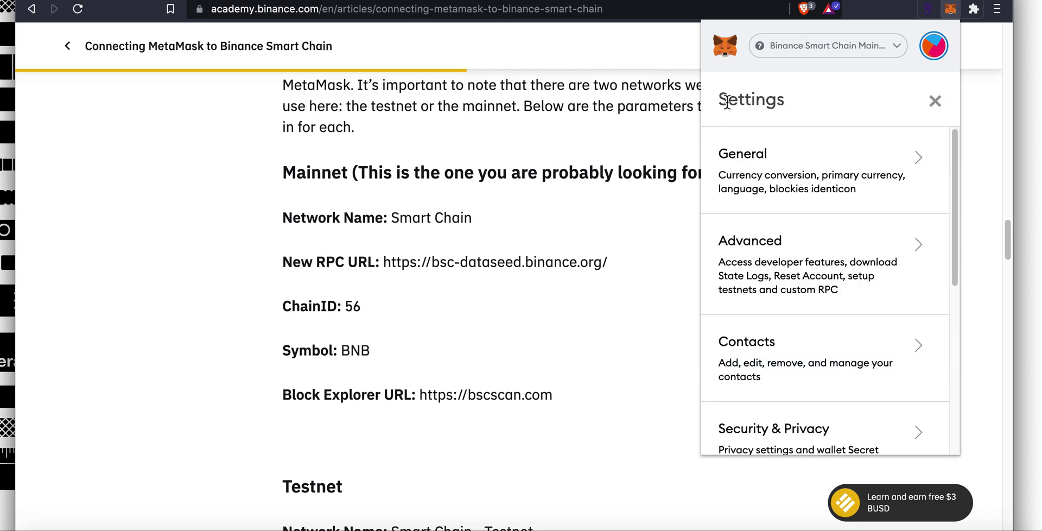
{"action": "left_click", "coordinate": [935, 101]}
{"action": "left_click", "coordinate": [763, 298]}
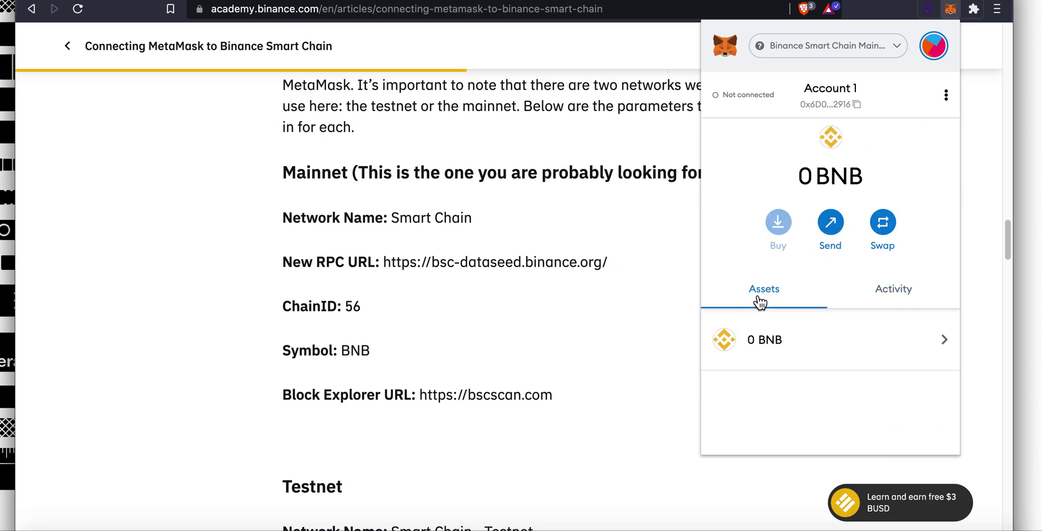
{"action": "scroll", "coordinate": [752, 375], "scroll_direction": "down", "scroll_amount": 1}
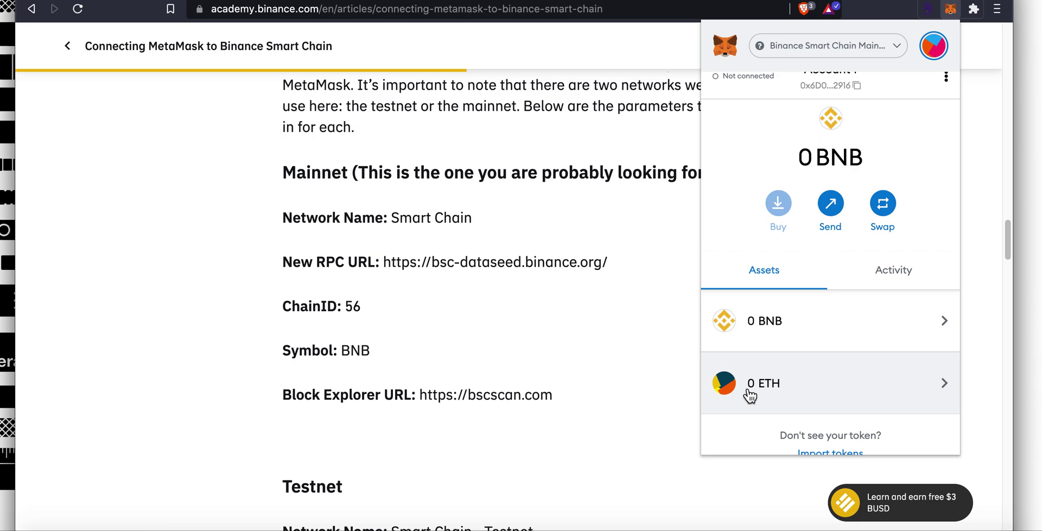
{"action": "left_click", "coordinate": [627, 252]}
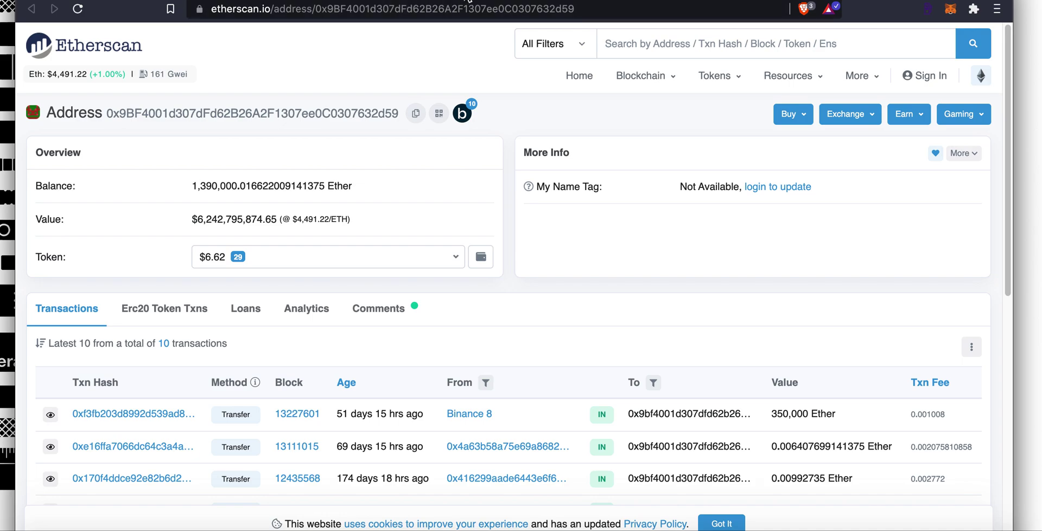
{"action": "left_click", "coordinate": [469, 1]}
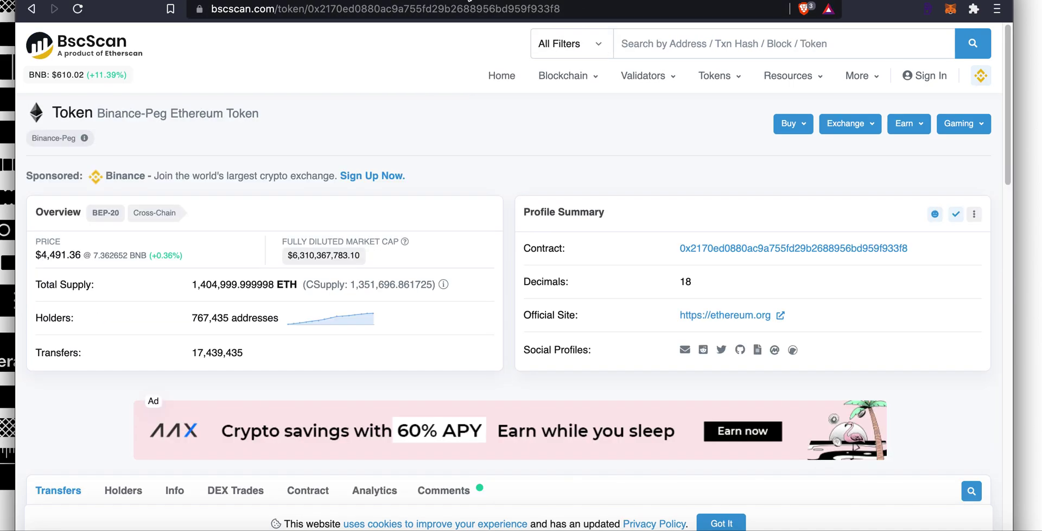
{"action": "left_click", "coordinate": [419, 2]}
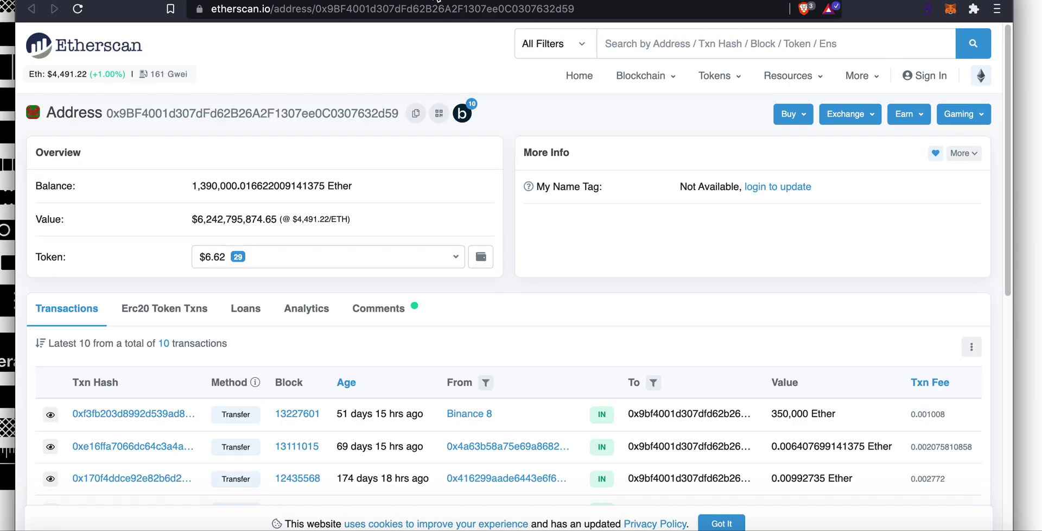
{"action": "left_click", "coordinate": [438, 1]}
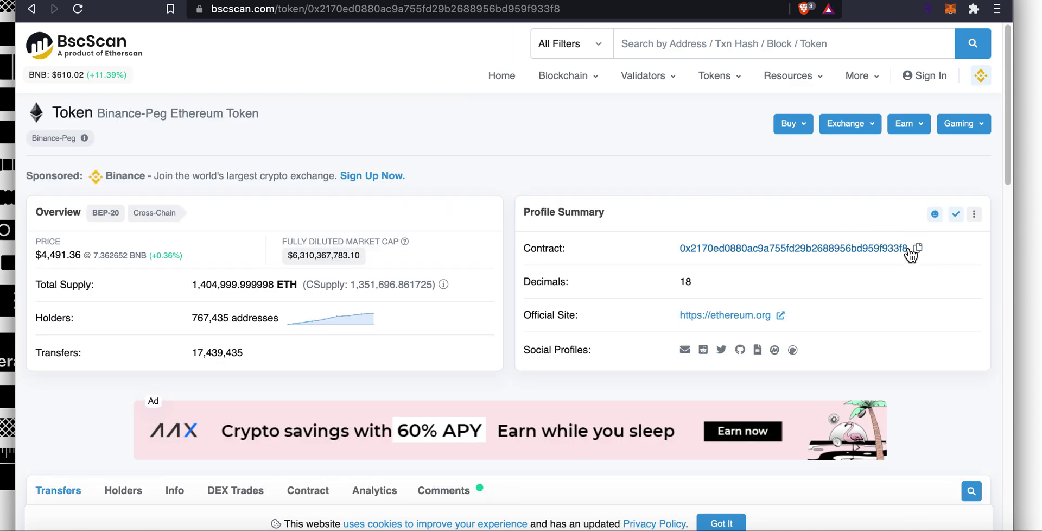
{"action": "left_click", "coordinate": [951, 9]}
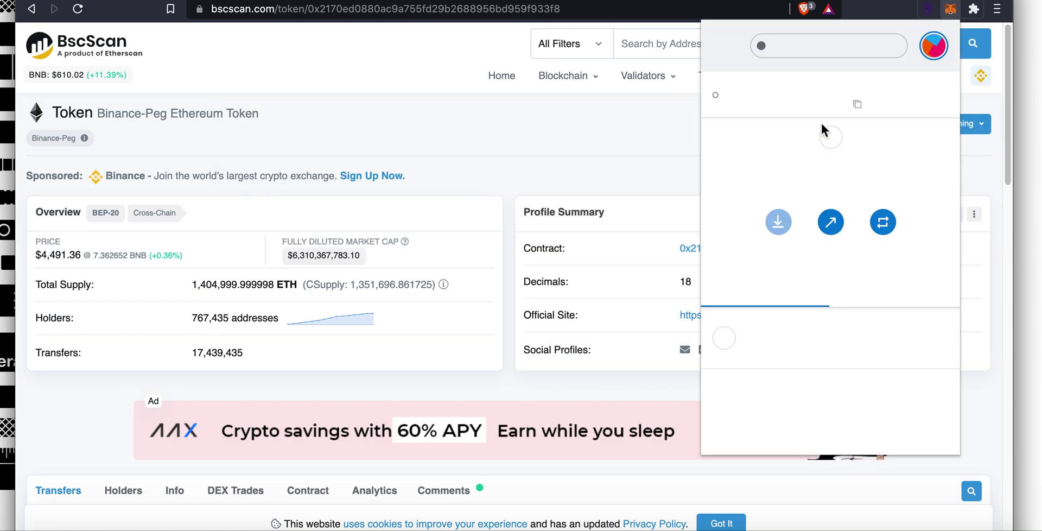
{"action": "scroll", "coordinate": [772, 337], "scroll_direction": "down", "scroll_amount": 1}
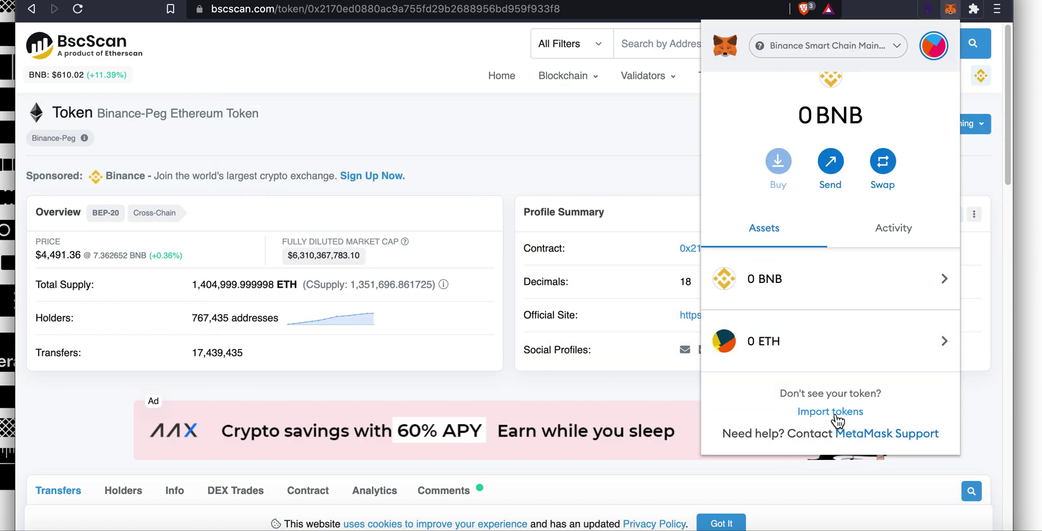
{"action": "left_click", "coordinate": [838, 416]}
{"action": "right_click", "coordinate": [751, 262]}
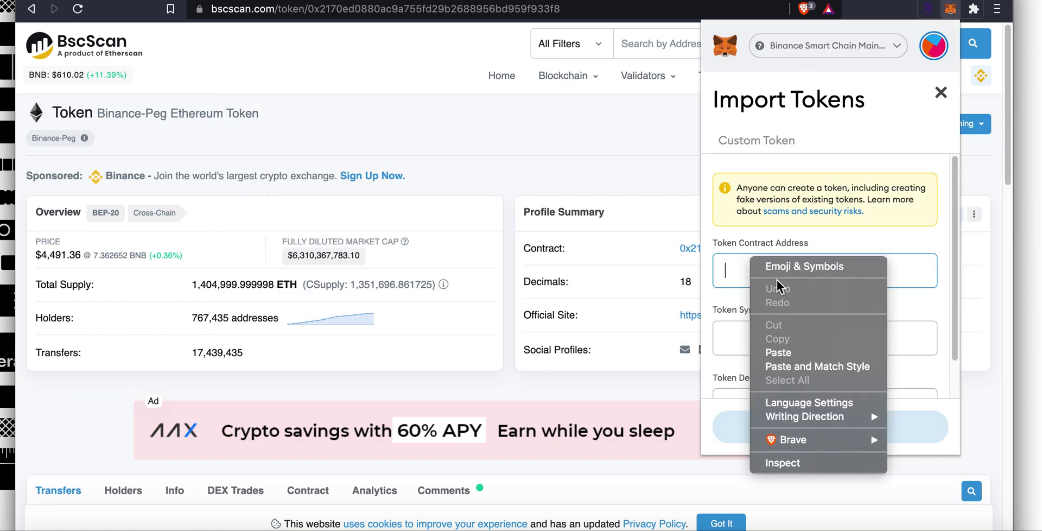
{"action": "left_click", "coordinate": [784, 355]}
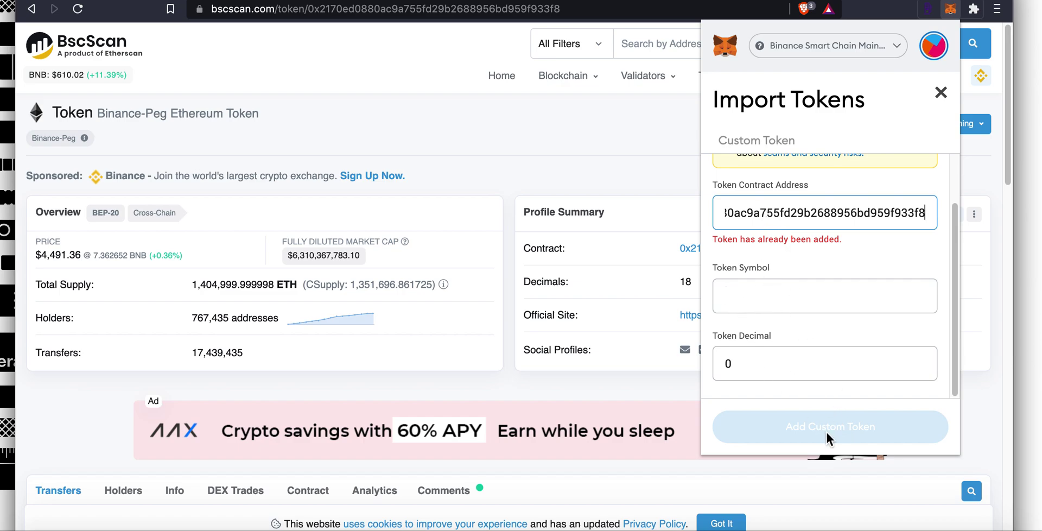
{"action": "left_click", "coordinate": [942, 94]}
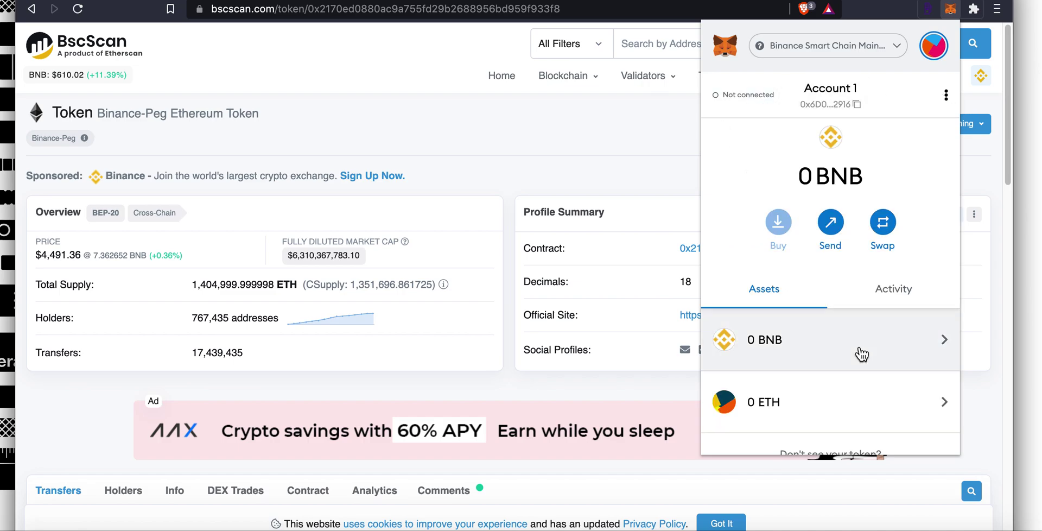
{"action": "scroll", "coordinate": [862, 354], "scroll_direction": "down", "scroll_amount": 1}
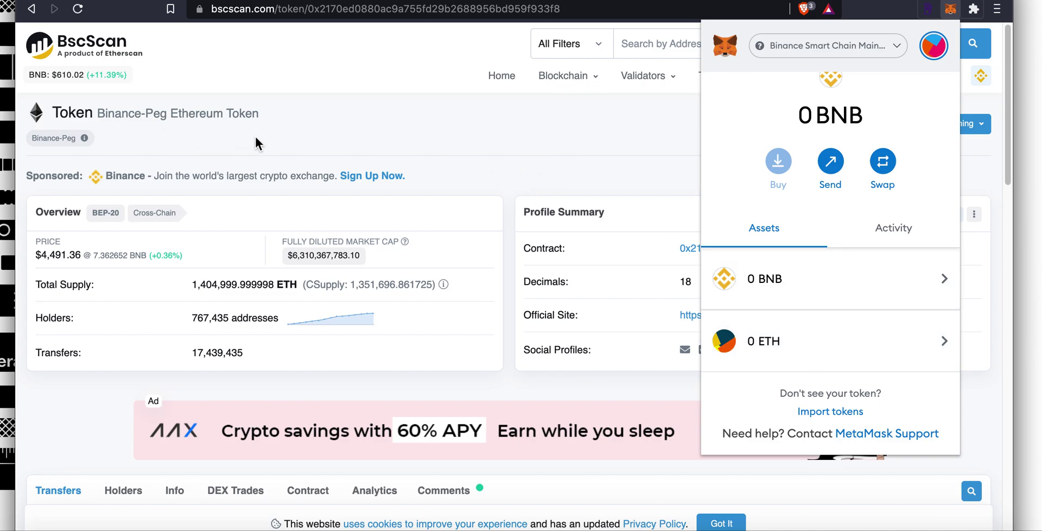
{"action": "left_click", "coordinate": [307, 135]}
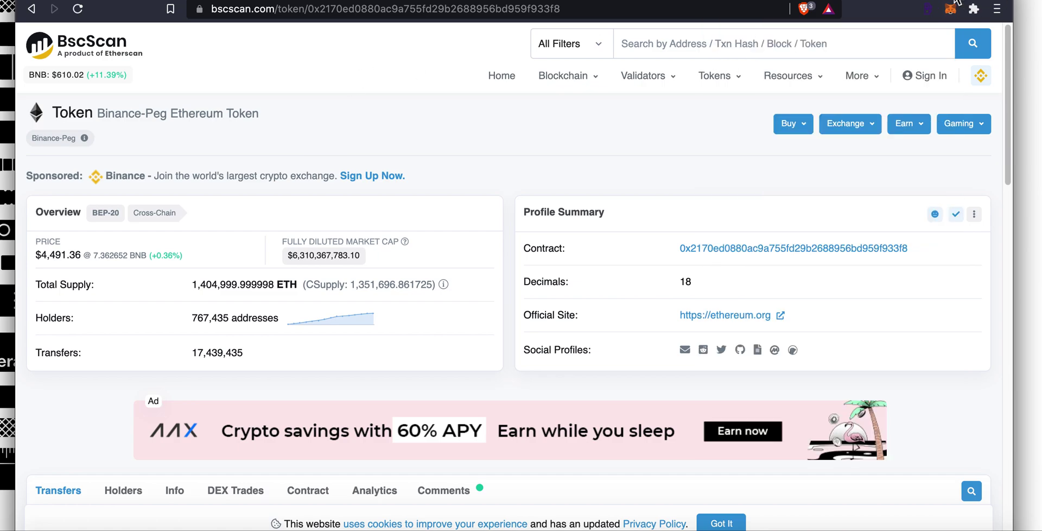
- Search 'avalanche bridge' in a new tab and connect the MetaMask account to Avalanche Bridge
{"action": "key", "text": "super+t"}
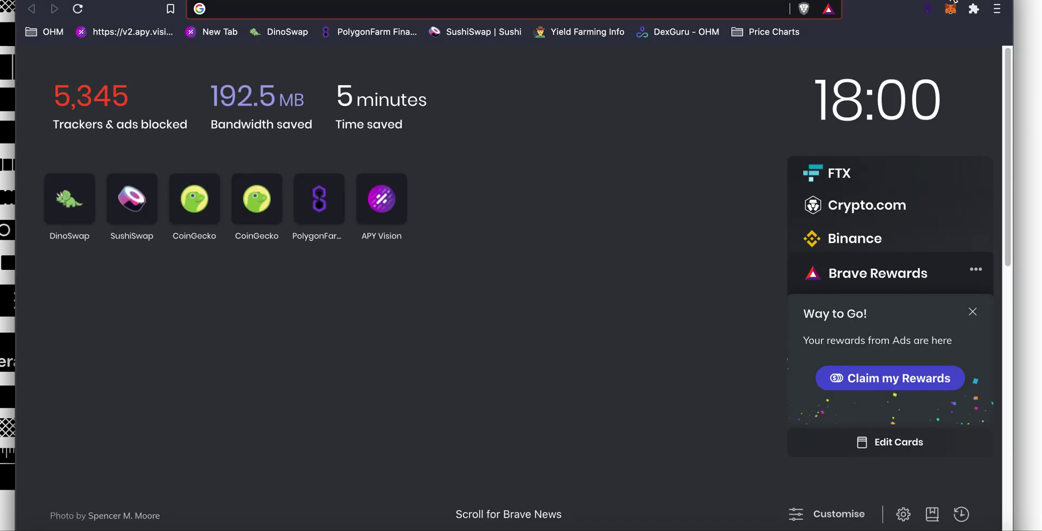
{"action": "type", "text": "avalanche bridge"}
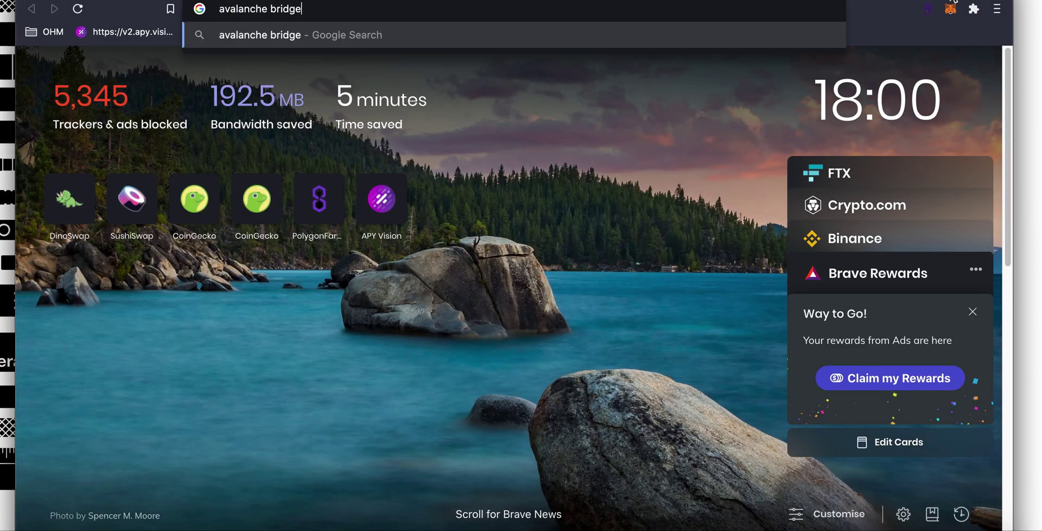
{"action": "key", "text": "Return"}
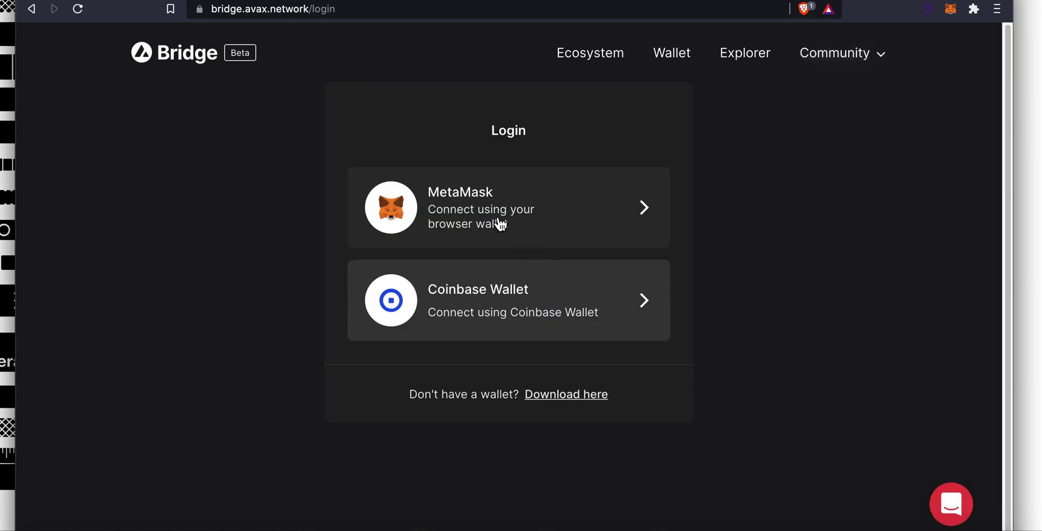
{"action": "left_click", "coordinate": [499, 226]}
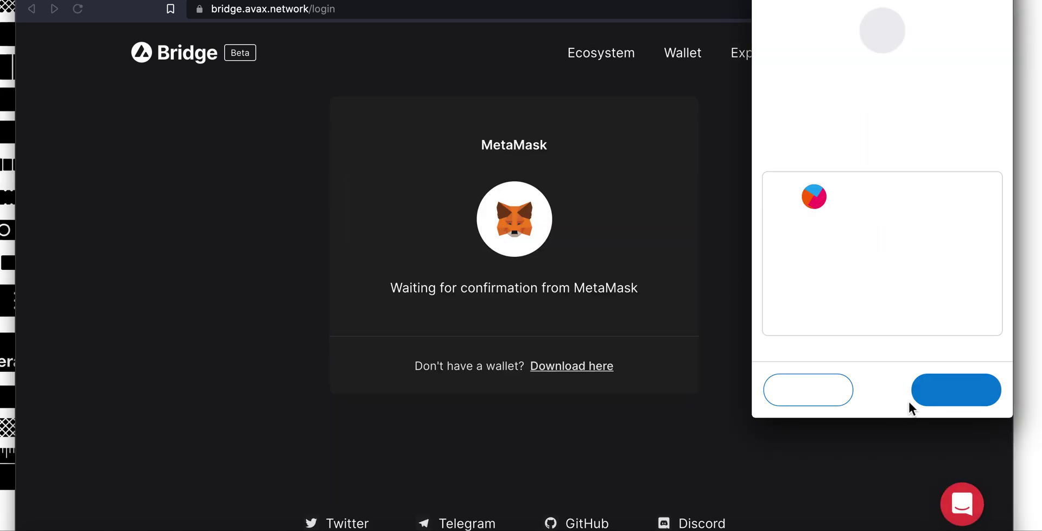
{"action": "left_click", "coordinate": [951, 403]}
{"action": "left_click", "coordinate": [948, 389]}
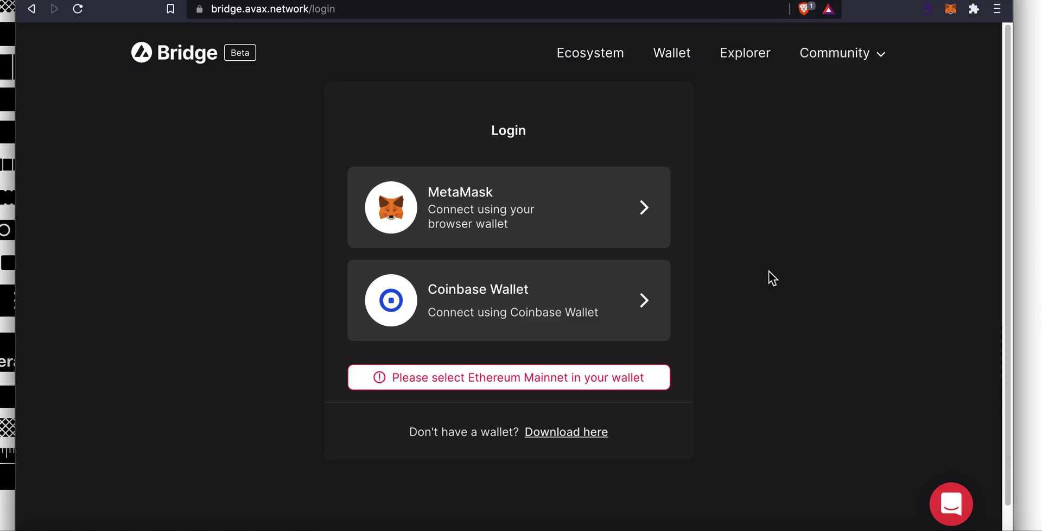
- Switch MetaMask to Ethereum Mainnet, log in to the bridge again, and browse the token list
{"action": "left_click", "coordinate": [949, 15]}
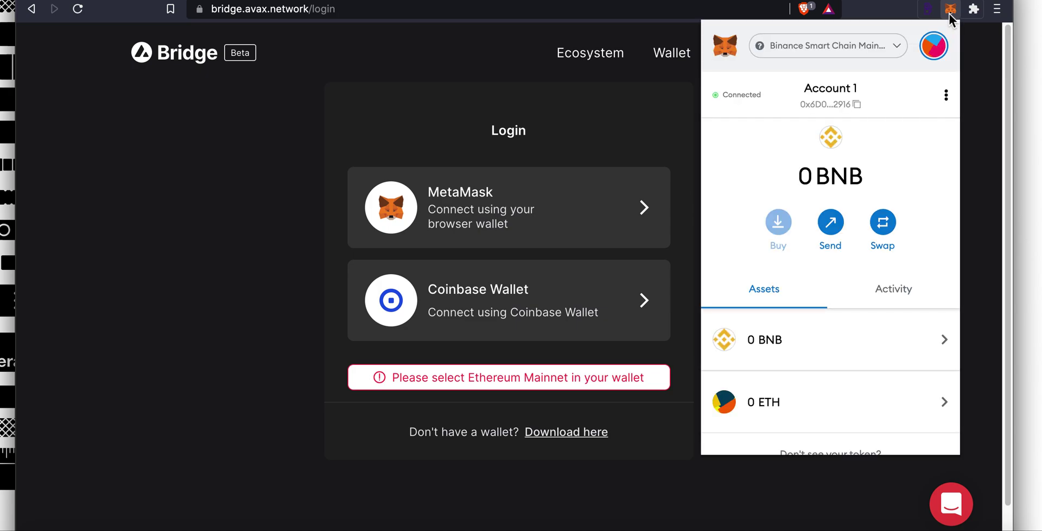
{"action": "left_click", "coordinate": [850, 53]}
{"action": "left_click", "coordinate": [860, 154]}
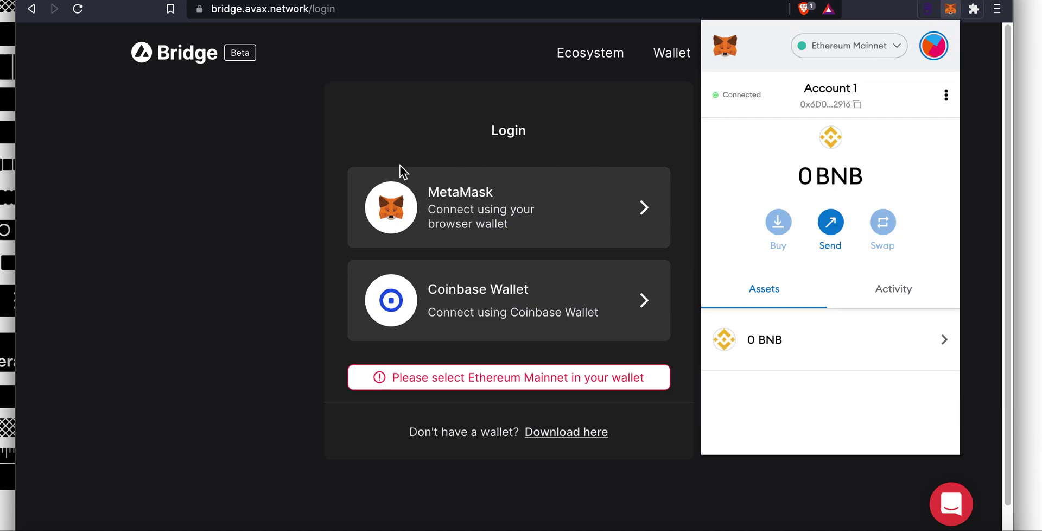
{"action": "left_click", "coordinate": [239, 208]}
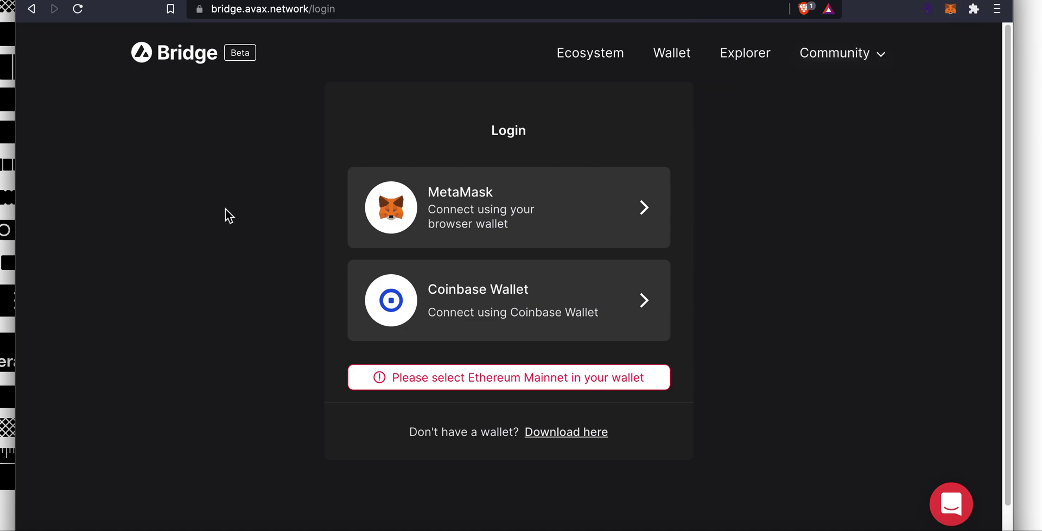
{"action": "left_click", "coordinate": [539, 230]}
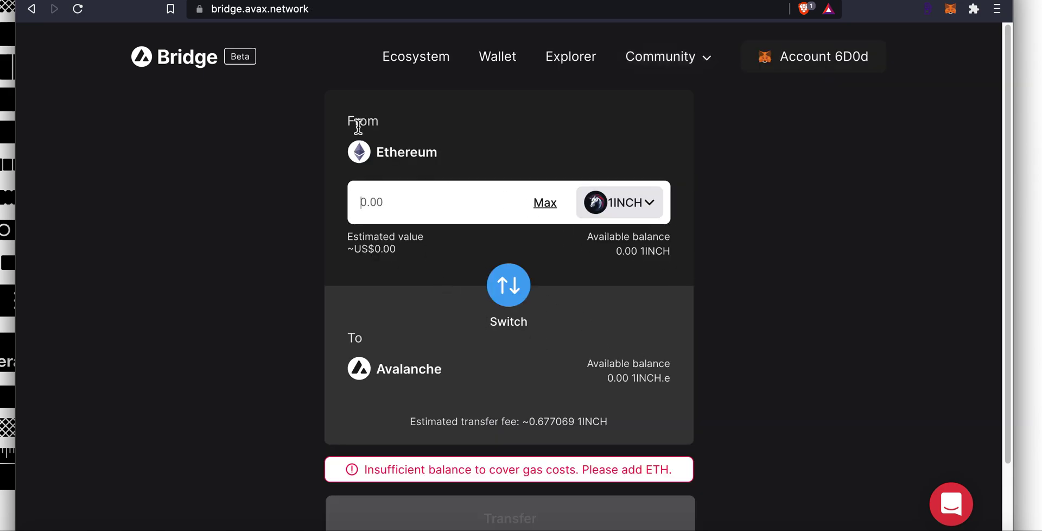
{"action": "left_click", "coordinate": [645, 284]}
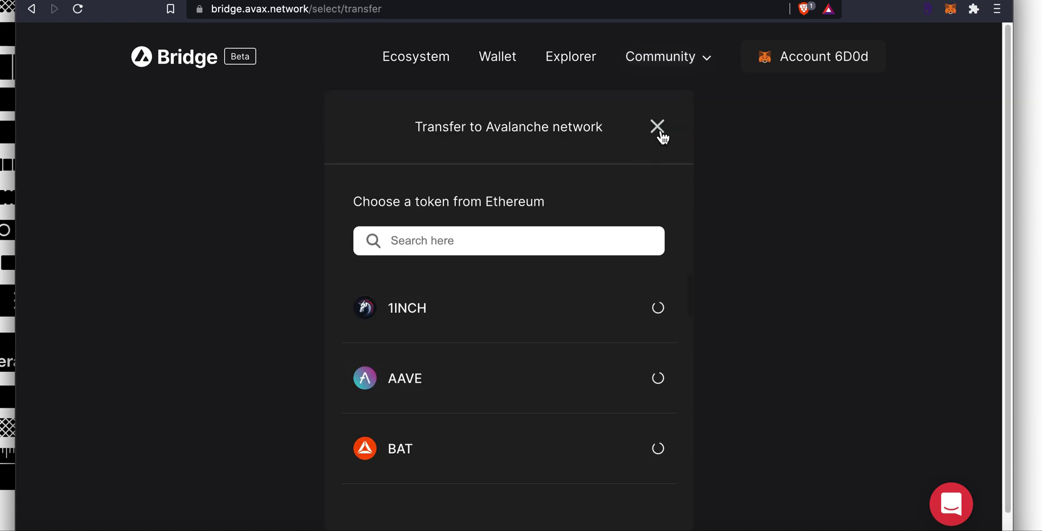
{"action": "scroll", "coordinate": [570, 430], "scroll_direction": "down", "scroll_amount": 3}
{"action": "left_click", "coordinate": [658, 133]}
{"action": "scroll", "coordinate": [776, 237], "scroll_direction": "down", "scroll_amount": 3}
{"action": "scroll", "coordinate": [496, 365], "scroll_direction": "up", "scroll_amount": 3}
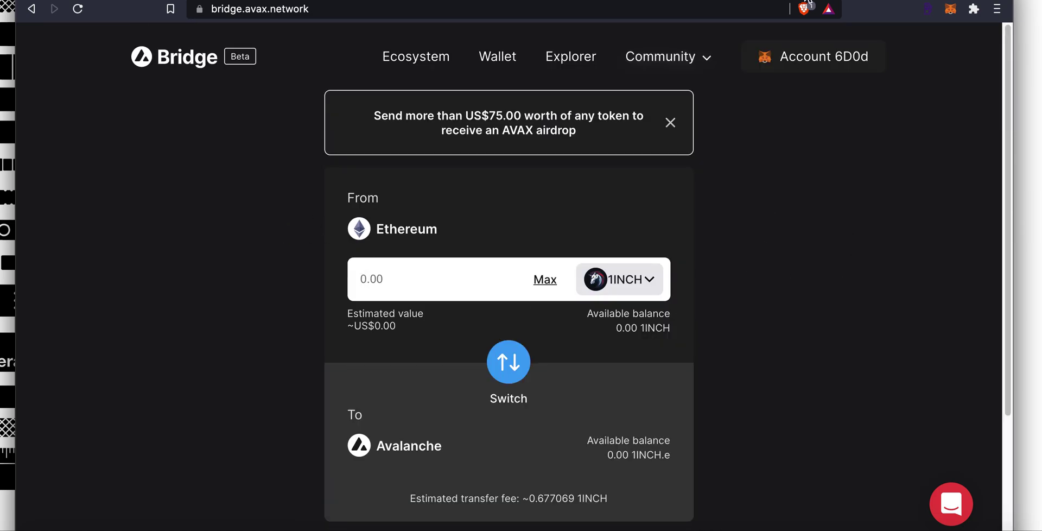
- Log in to Polygon Wallet with MetaMask and sign the login message
{"action": "left_click", "coordinate": [828, 7]}
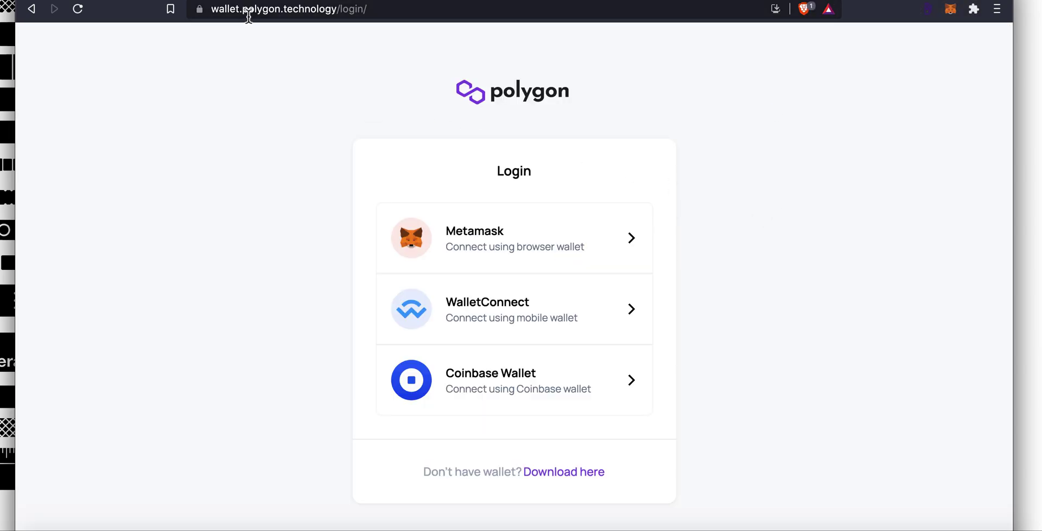
{"action": "left_click", "coordinate": [528, 253]}
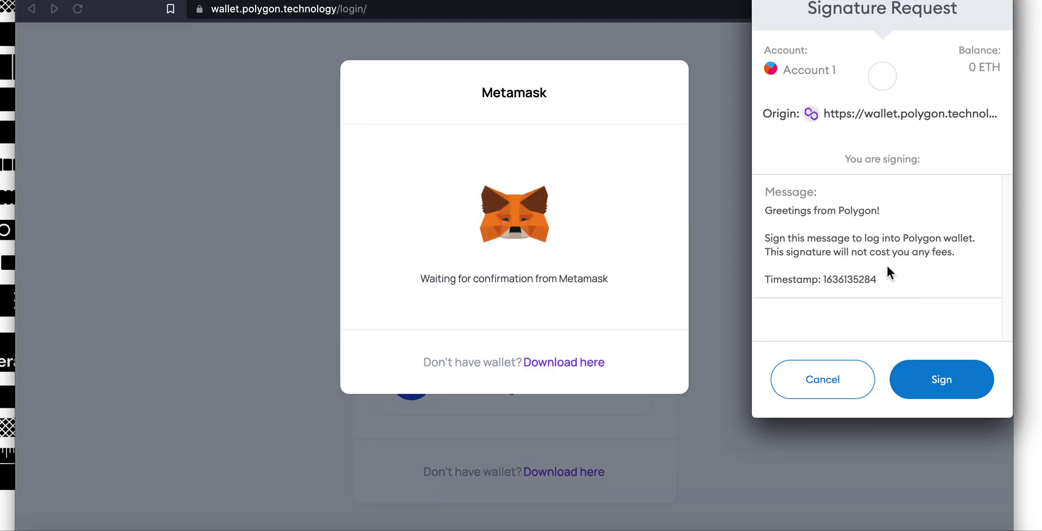
{"action": "left_click", "coordinate": [938, 382]}
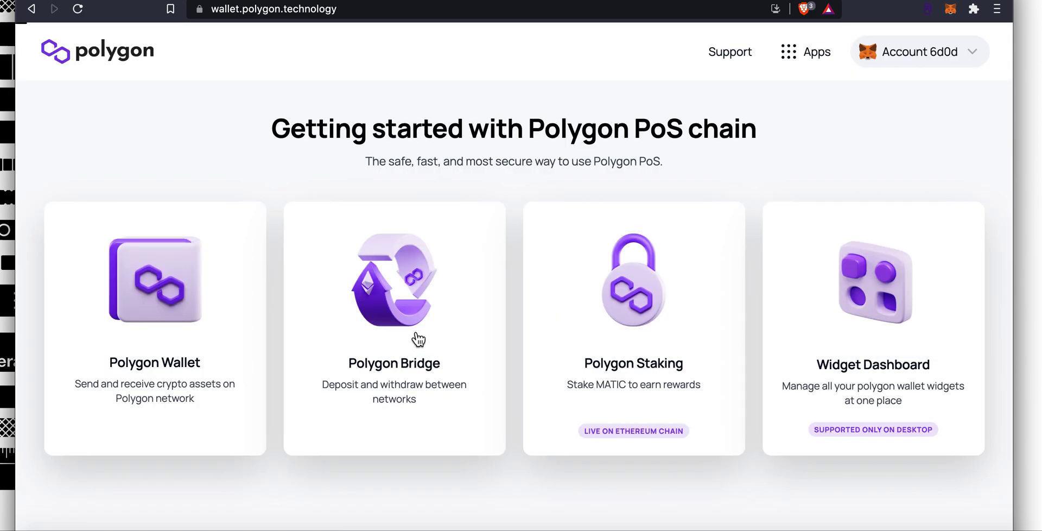
- Open Polygon Bridge, glance at the token list, and choose Withdraw from Polygon to Ethereum
{"action": "left_click", "coordinate": [419, 328]}
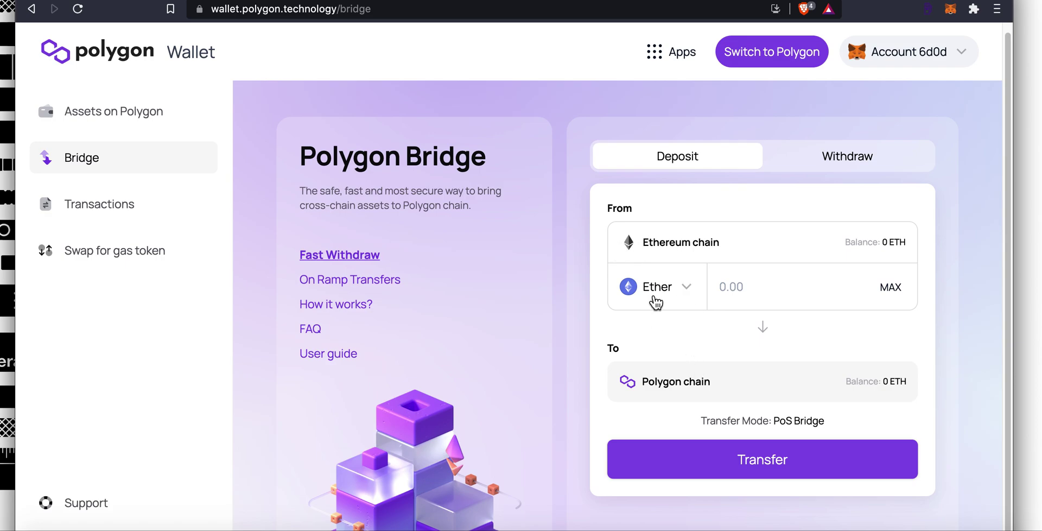
{"action": "left_click", "coordinate": [657, 297]}
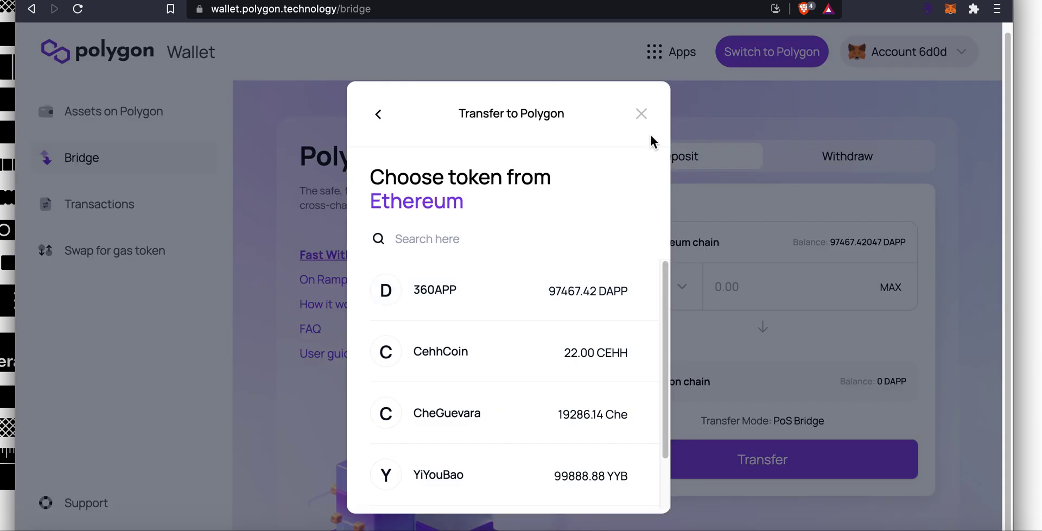
{"action": "left_click", "coordinate": [642, 115]}
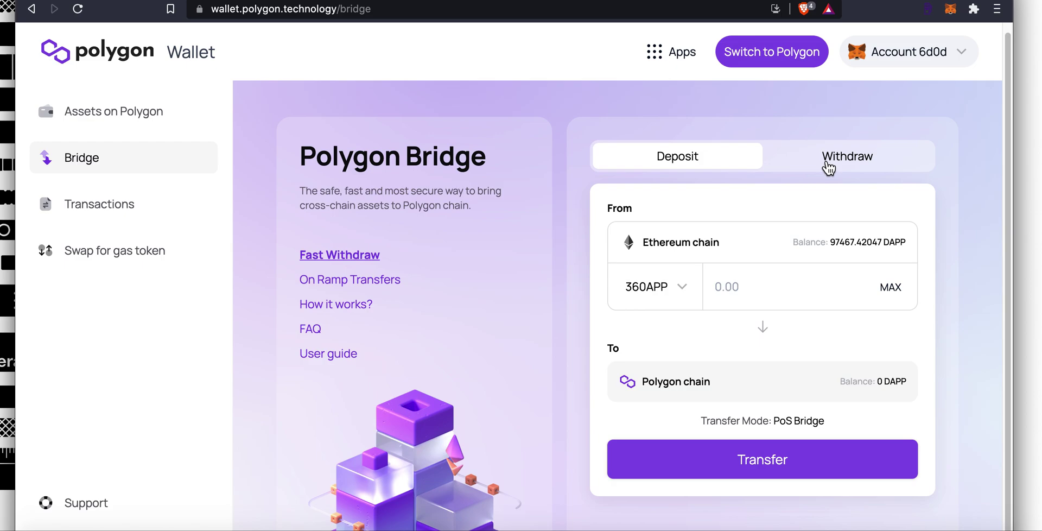
{"action": "left_click", "coordinate": [828, 169]}
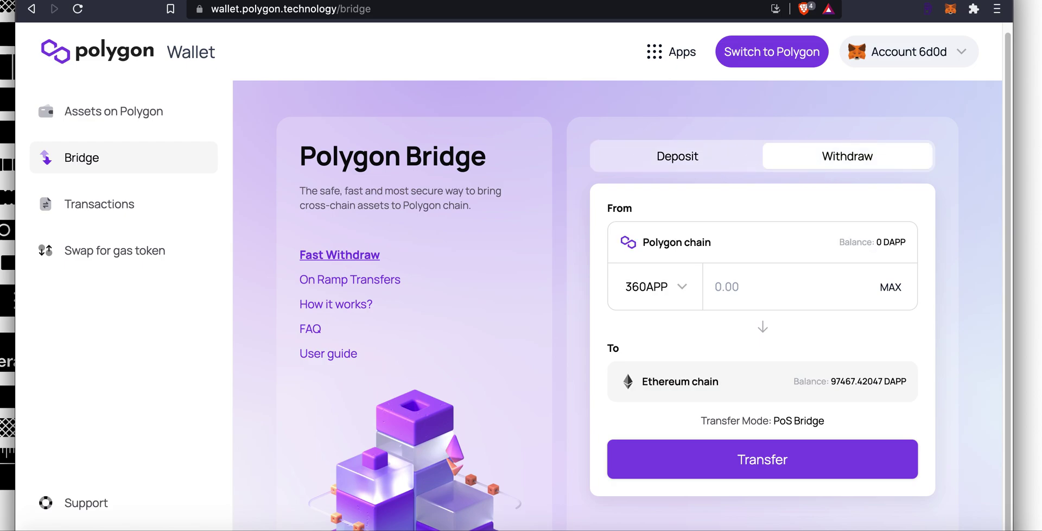
- Back on Binance Bridge, switch MetaMask to Binance Smart Chain Mainnet
{"action": "key", "text": "ctrl+Tab"}
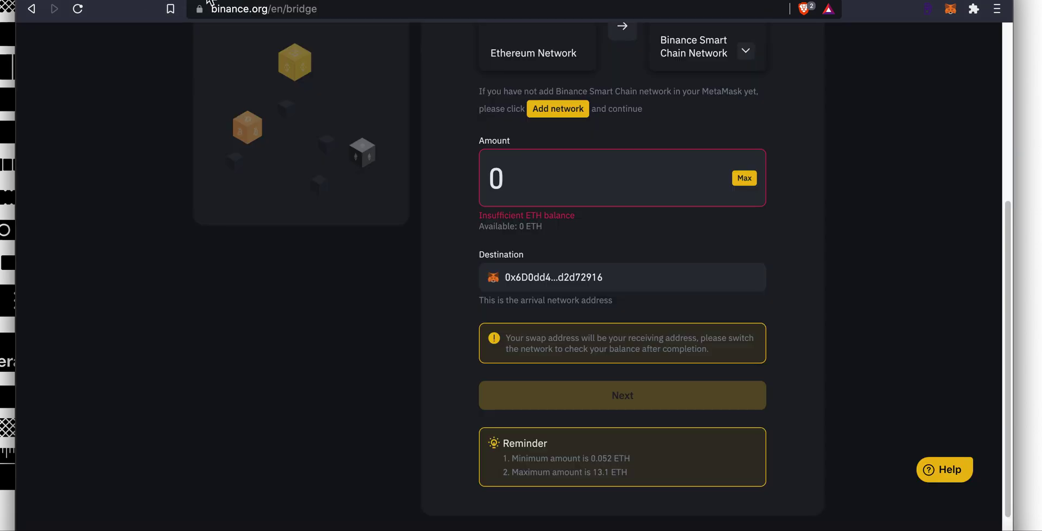
{"action": "scroll", "coordinate": [673, 213], "scroll_direction": "up", "scroll_amount": 2}
{"action": "scroll", "coordinate": [595, 172], "scroll_direction": "up", "scroll_amount": 1}
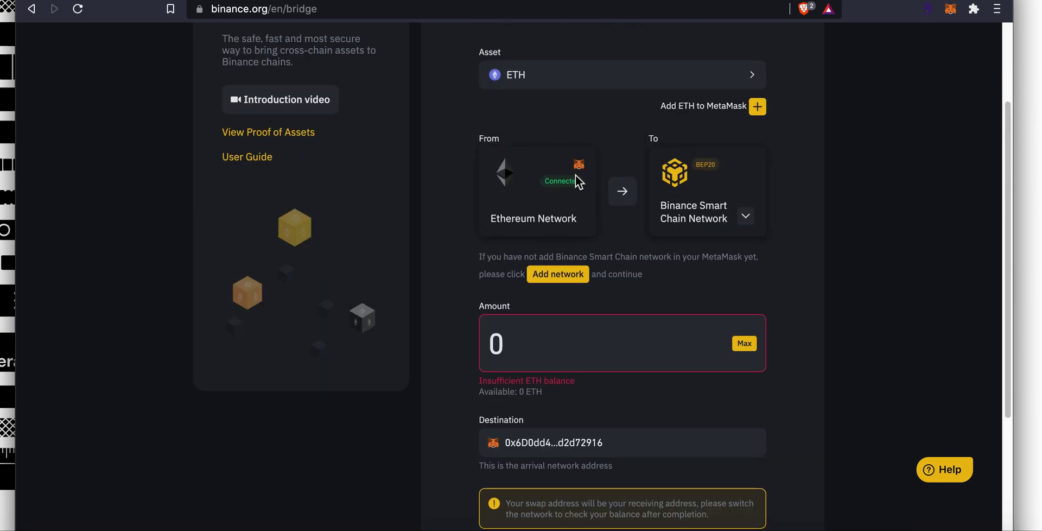
{"action": "scroll", "coordinate": [567, 186], "scroll_direction": "up", "scroll_amount": 3}
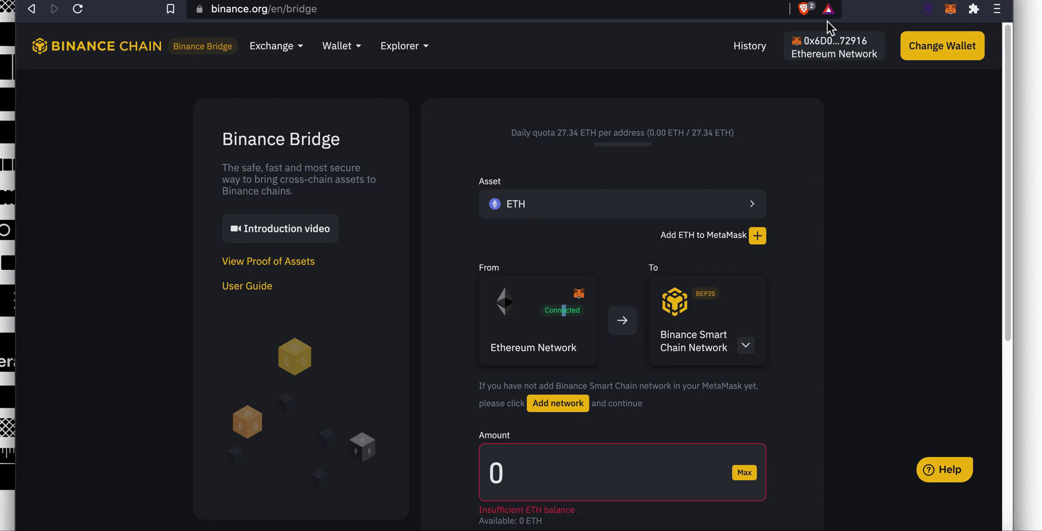
{"action": "left_click", "coordinate": [950, 12]}
{"action": "left_click", "coordinate": [873, 46]}
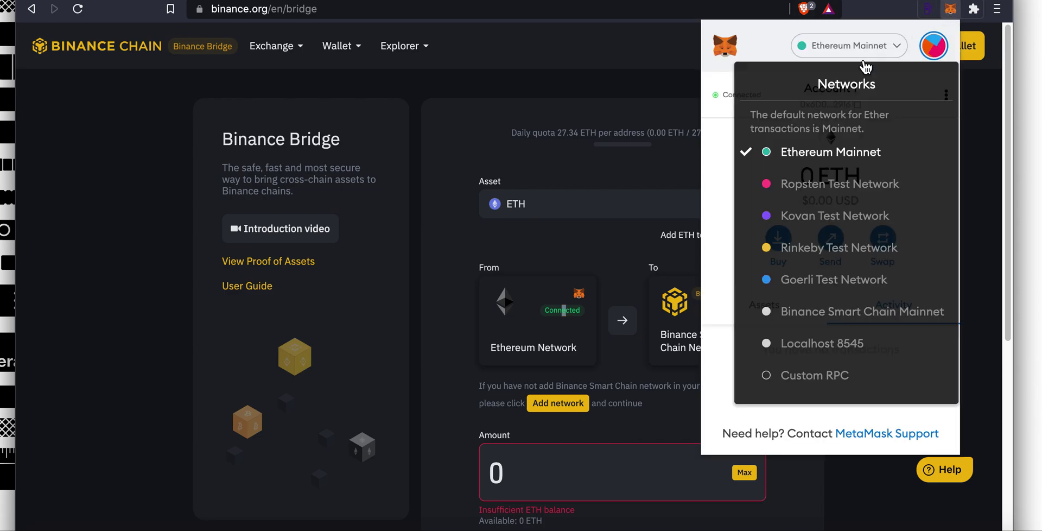
{"action": "left_click", "coordinate": [844, 311]}
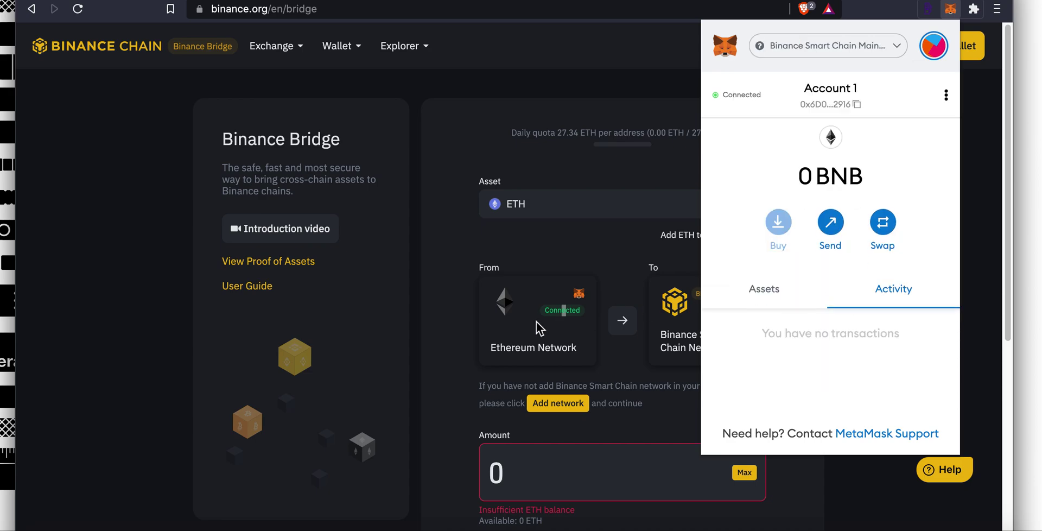
{"action": "left_click", "coordinate": [477, 338]}
- Swap the networks so ETH goes from Binance Smart Chain to Ethereum, entering 0 as the amount
{"action": "left_click", "coordinate": [576, 345]}
{"action": "left_click", "coordinate": [581, 359]}
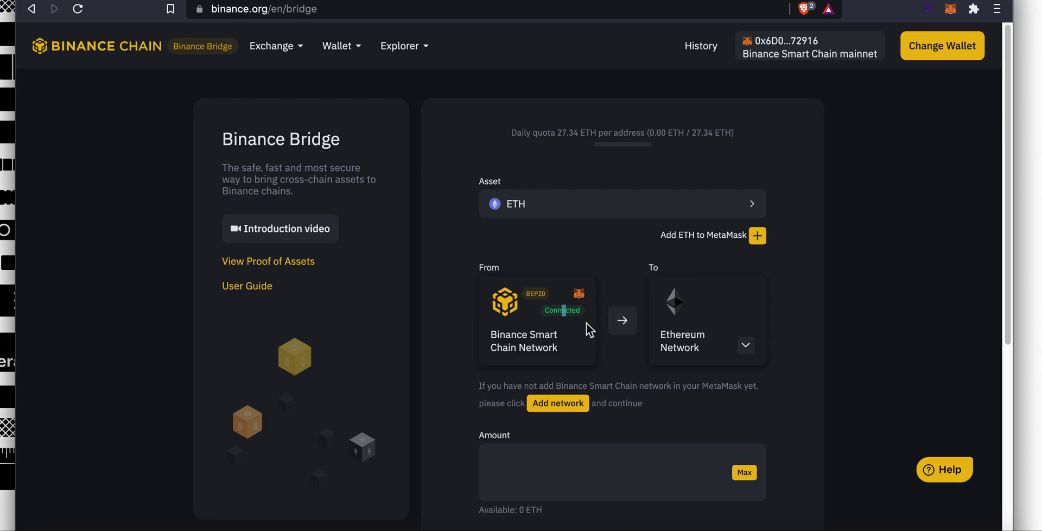
{"action": "scroll", "coordinate": [631, 307], "scroll_direction": "down", "scroll_amount": 1}
{"action": "left_click", "coordinate": [581, 454]}
{"action": "type", "text": "0"}
{"action": "scroll", "coordinate": [581, 380], "scroll_direction": "down", "scroll_amount": 4}
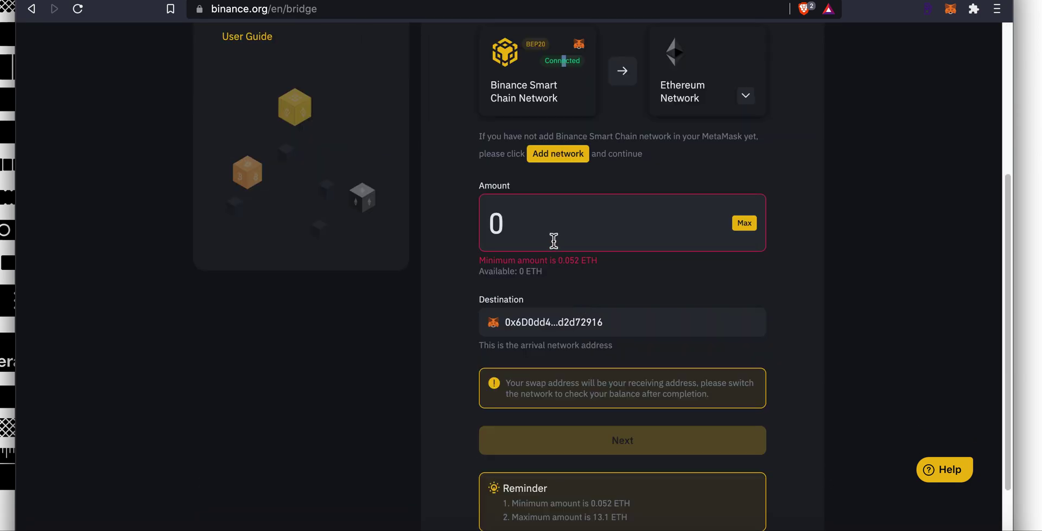